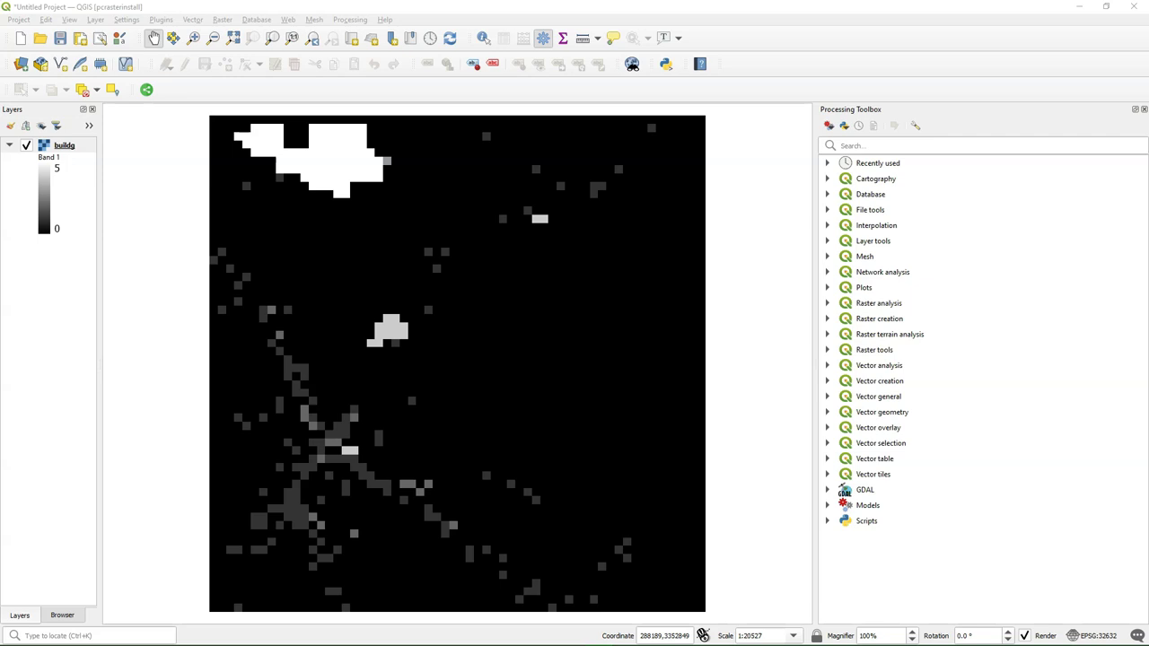
Enable experimental plugins and install the RasterAttributeTable plugin from the plugin manager
{"action": "left_click", "coordinate": [125, 11]}
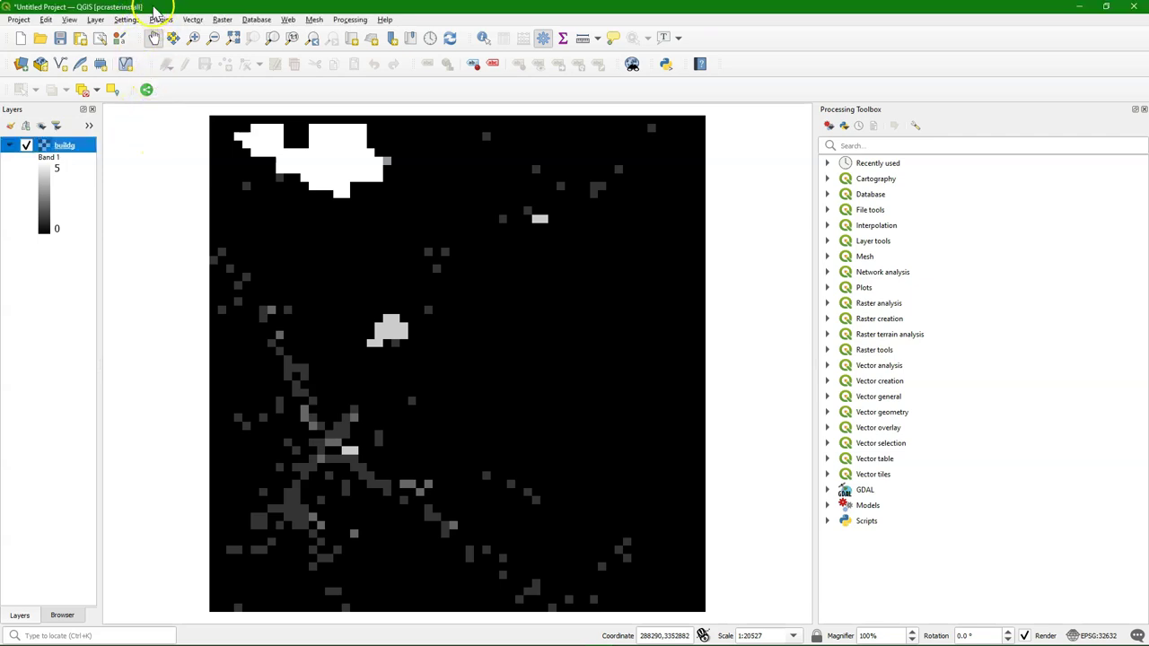
{"action": "left_click", "coordinate": [161, 18]}
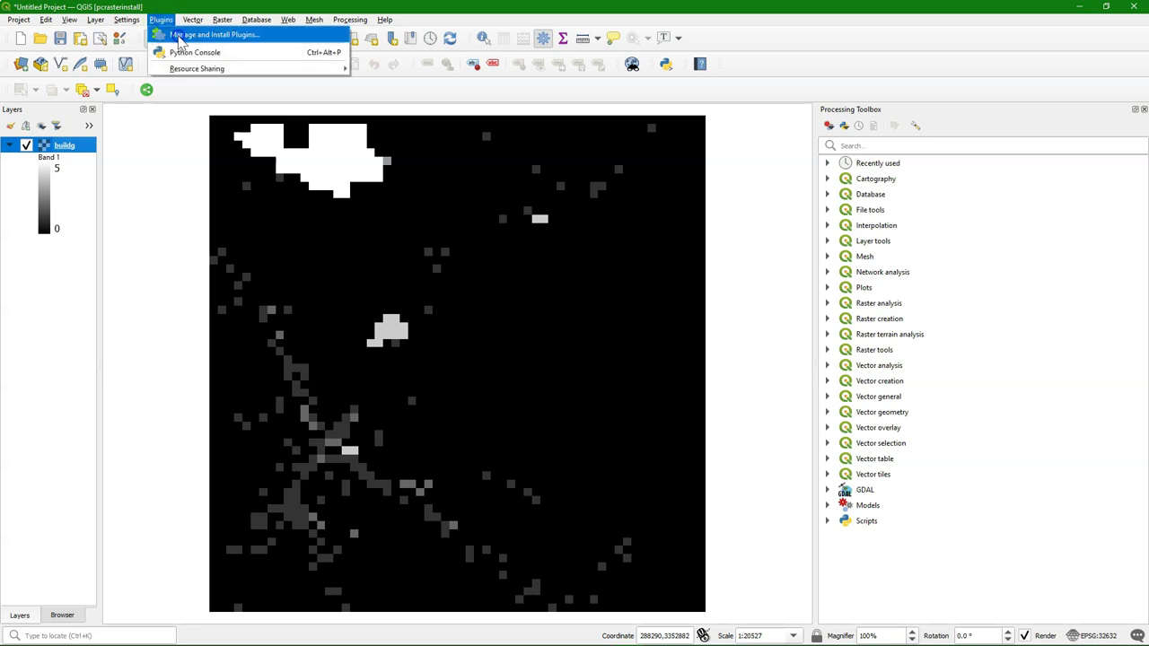
{"action": "left_click", "coordinate": [179, 36]}
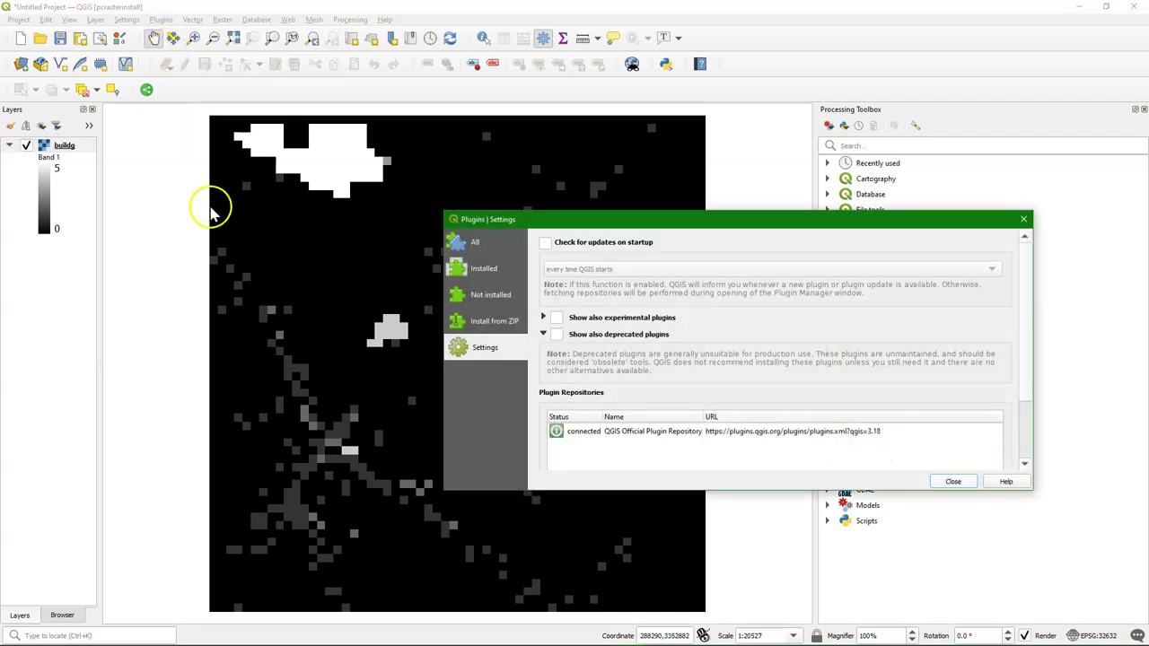
{"action": "left_click", "coordinate": [556, 318]}
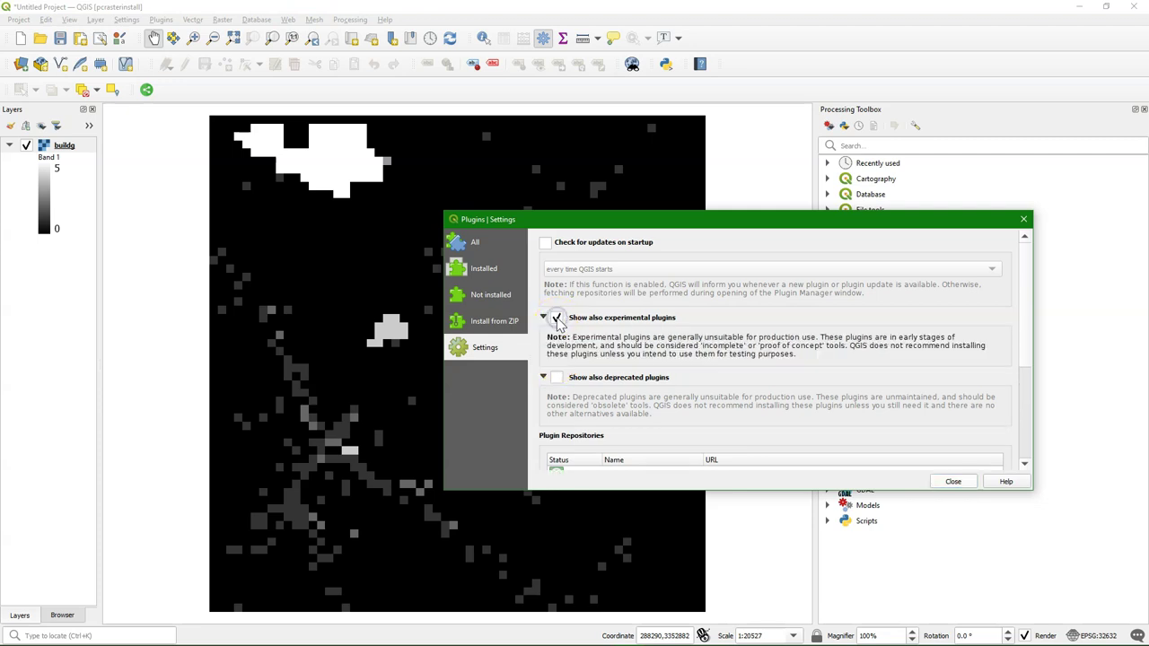
{"action": "left_click", "coordinate": [476, 244]}
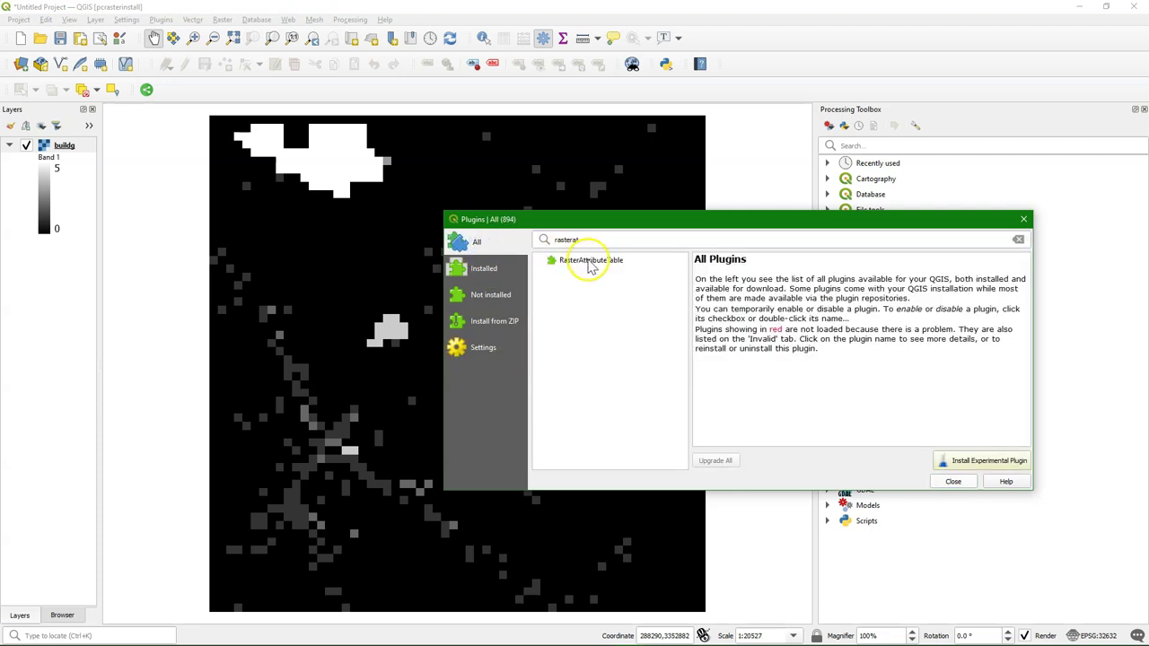
{"action": "left_click", "coordinate": [590, 261]}
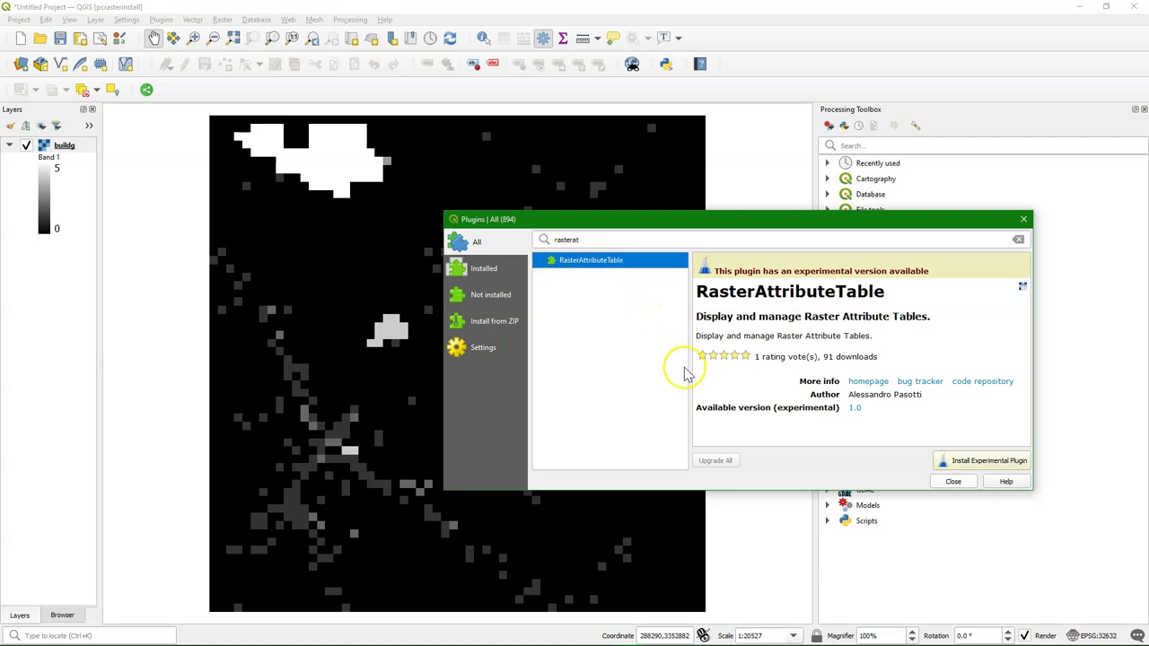
{"action": "left_click", "coordinate": [971, 464]}
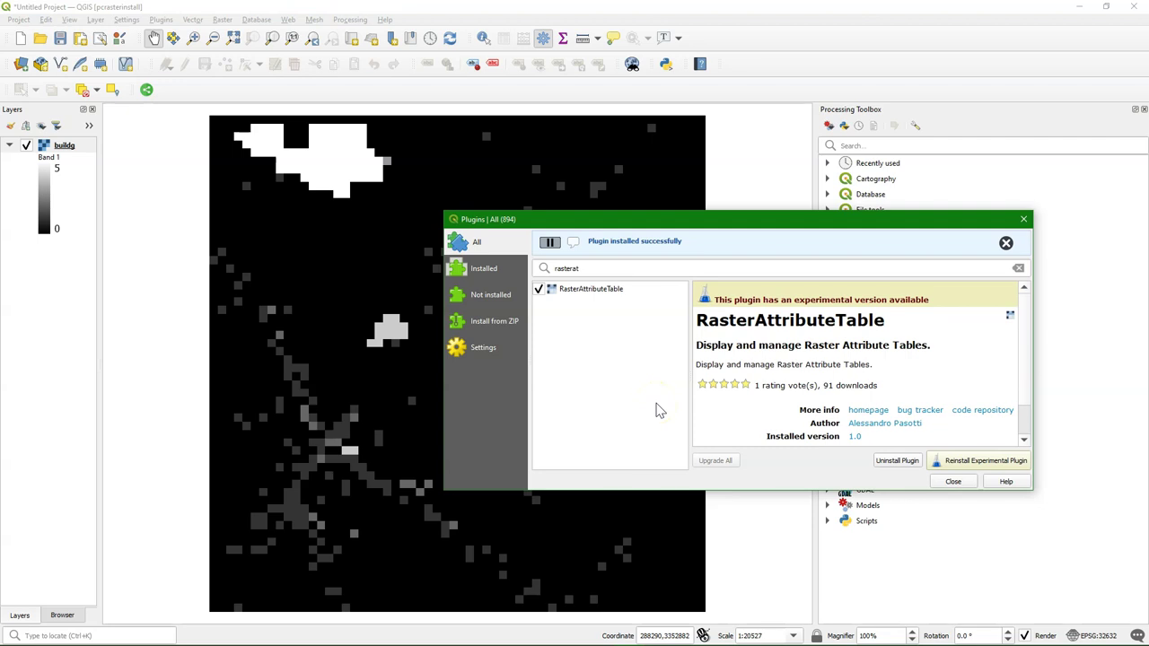
{"action": "left_click", "coordinate": [949, 482]}
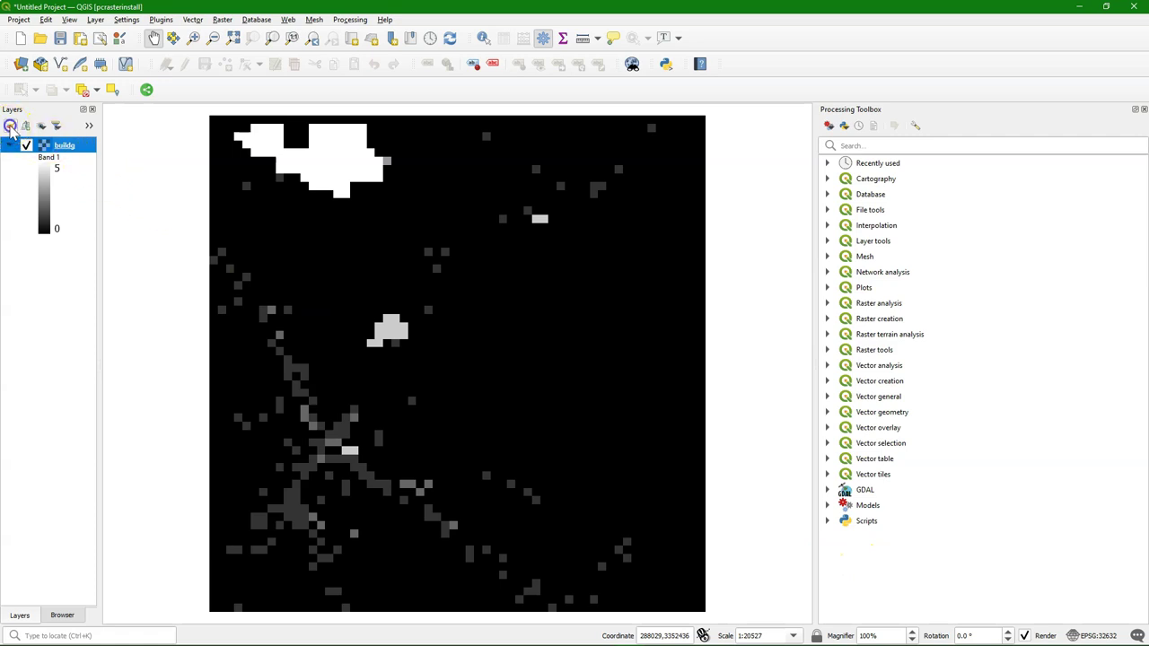
Render buildg as Paletted/Unique values and classify its values 0–5
{"action": "left_click", "coordinate": [10, 126]}
{"action": "left_click", "coordinate": [875, 152]}
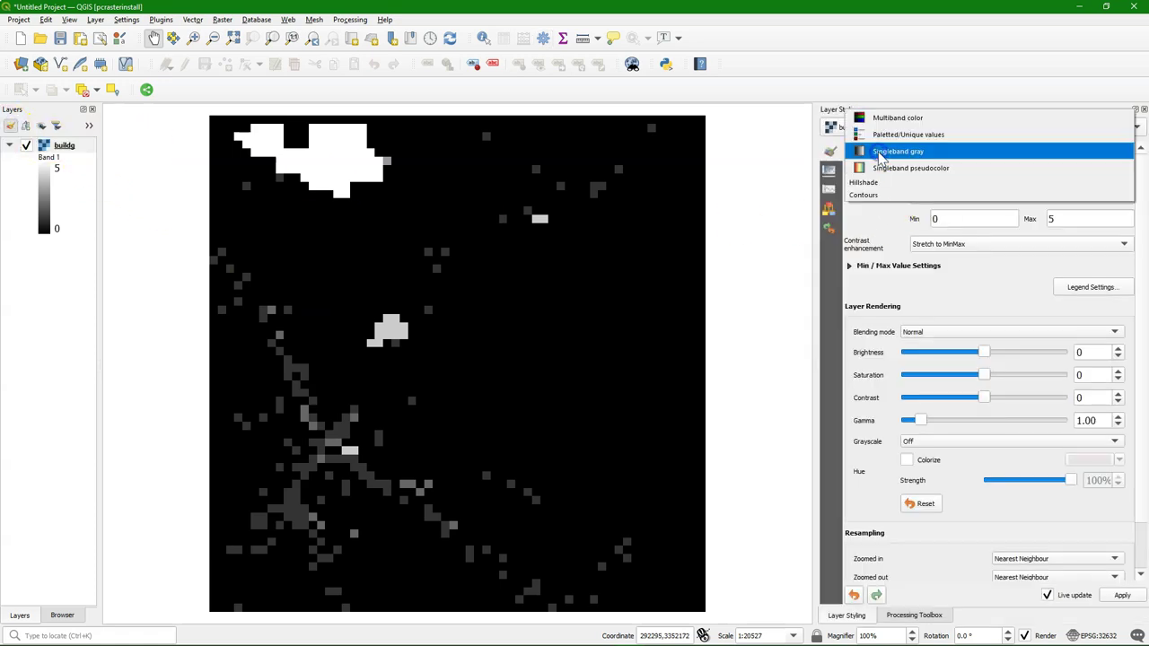
{"action": "left_click", "coordinate": [884, 136]}
{"action": "left_click", "coordinate": [895, 393]}
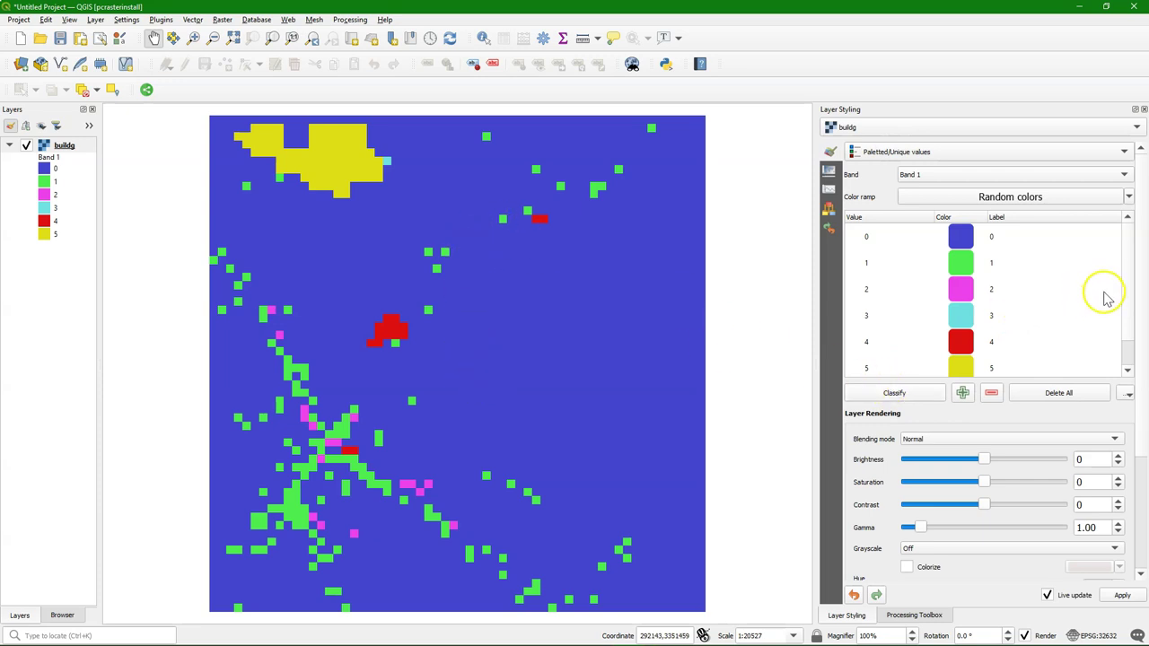
{"action": "left_click", "coordinate": [1129, 254]}
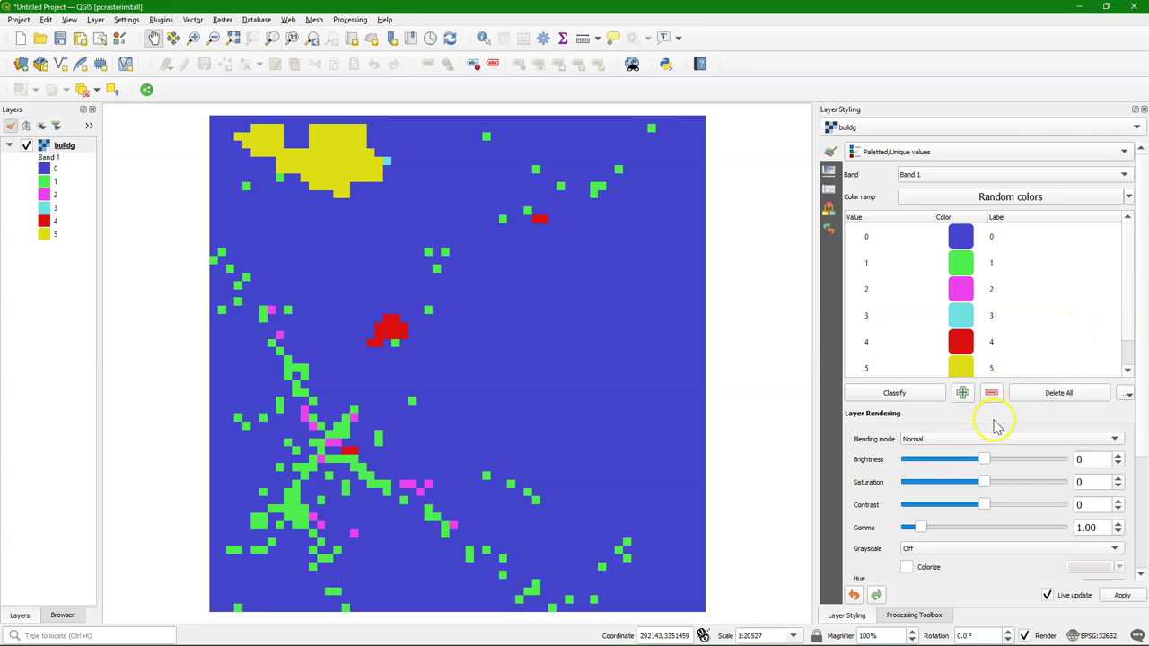
Relabel classes 1–2 as 0 and classes 3–5 as 1
{"action": "left_click", "coordinate": [996, 265]}
{"action": "type", "text": "0"}
{"action": "double_click", "coordinate": [1004, 290]}
{"action": "type", "text": "0"}
{"action": "double_click", "coordinate": [1004, 316]}
{"action": "type", "text": "1"}
{"action": "double_click", "coordinate": [1000, 343]}
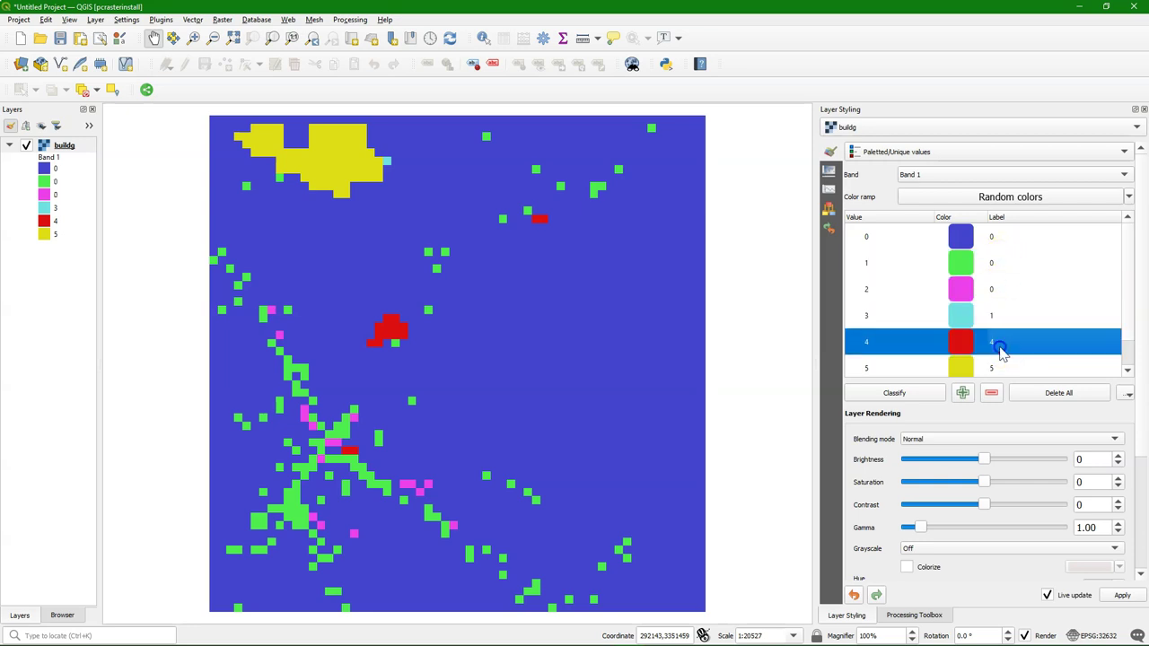
{"action": "type", "text": "1"}
{"action": "double_click", "coordinate": [996, 368]}
{"action": "type", "text": "1"}
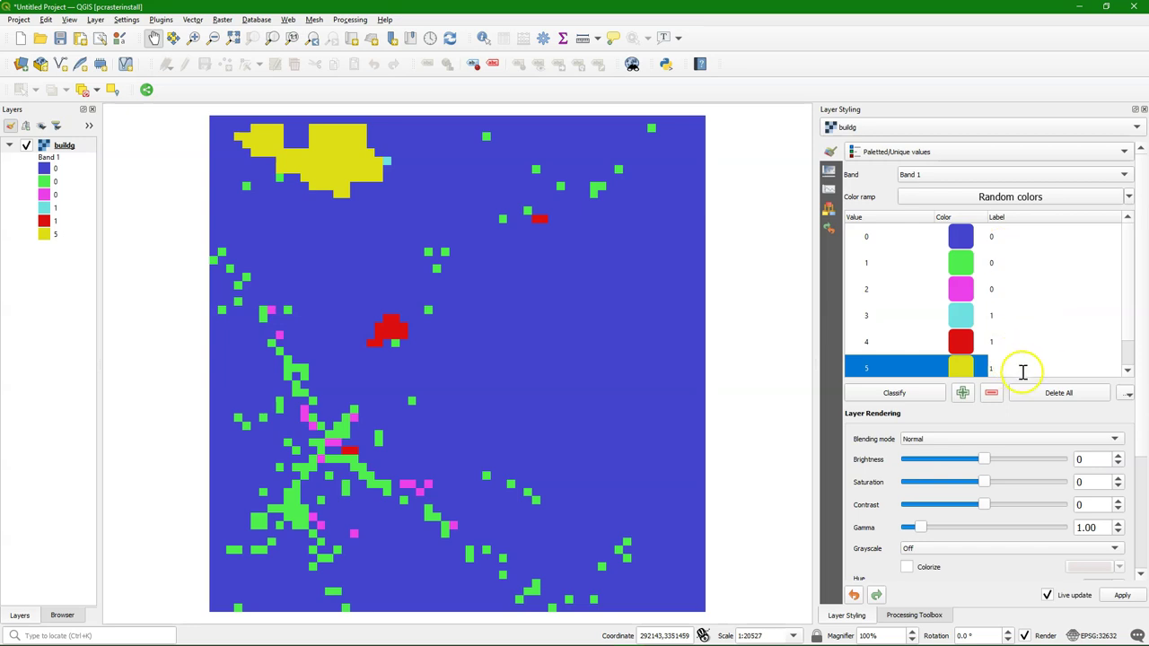
{"action": "left_click", "coordinate": [1034, 411]}
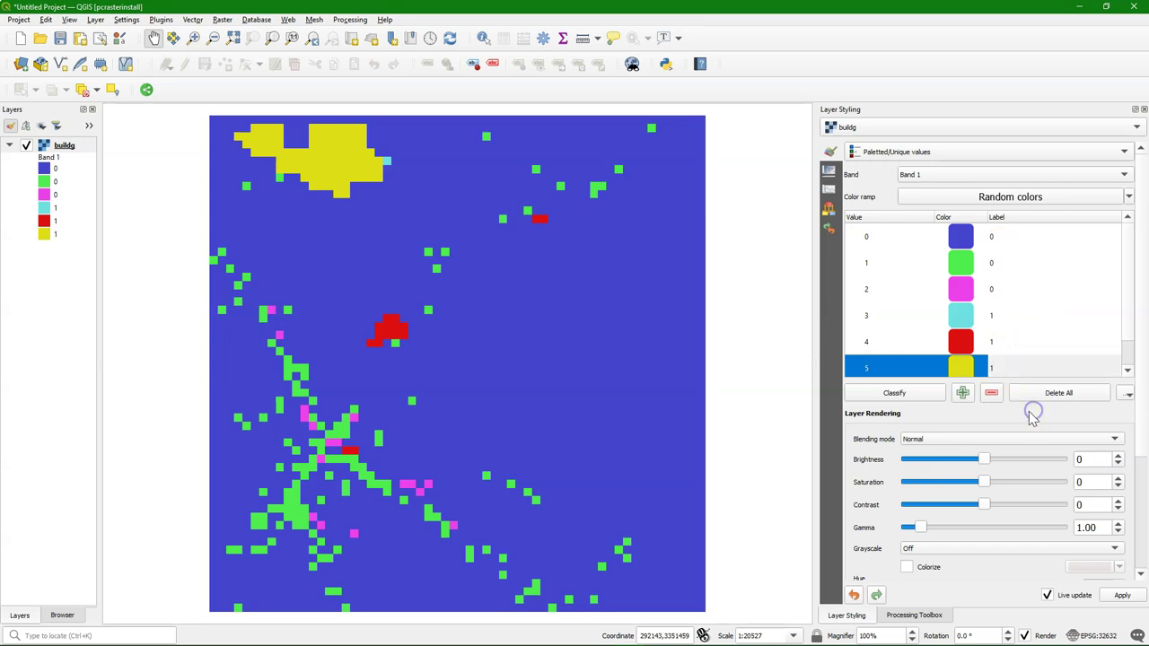
Create a new raster attribute table for buildg in GDAL auxiliary XML format
{"action": "left_click", "coordinate": [69, 149]}
{"action": "right_click", "coordinate": [71, 150]}
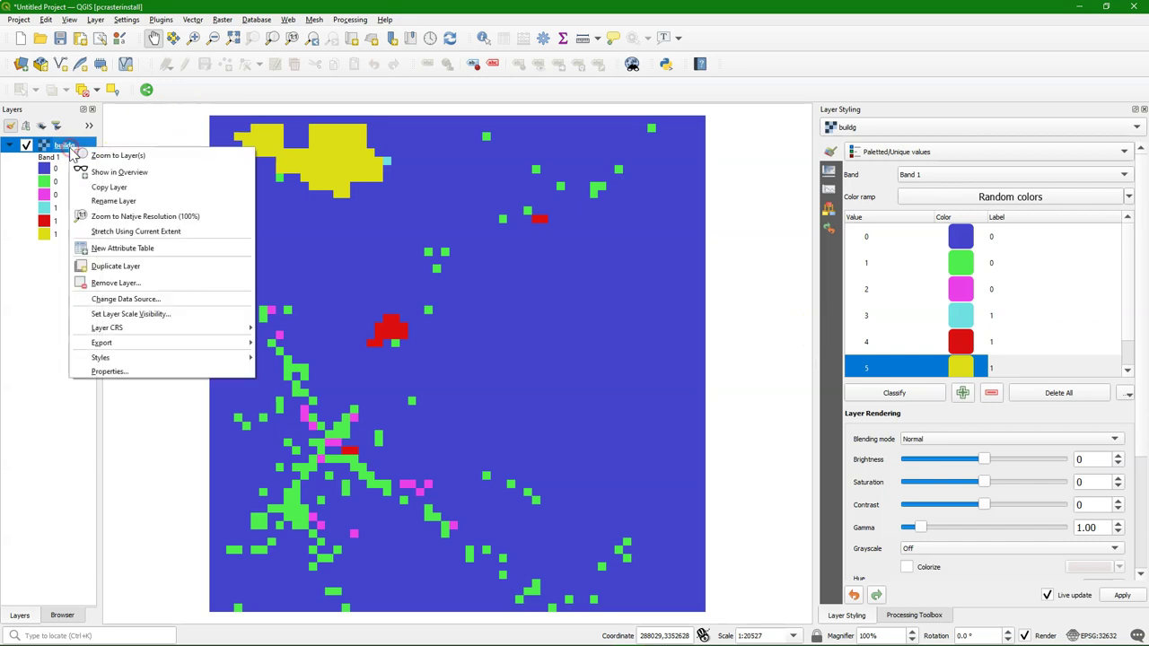
{"action": "left_click", "coordinate": [103, 248]}
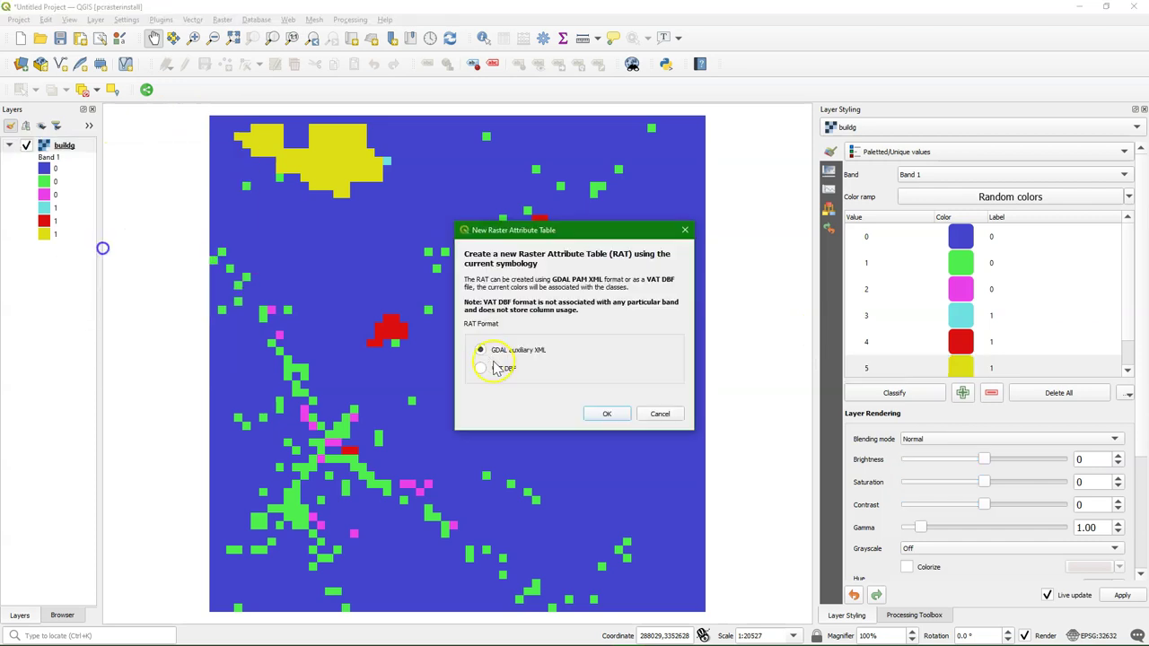
{"action": "left_click", "coordinate": [618, 417]}
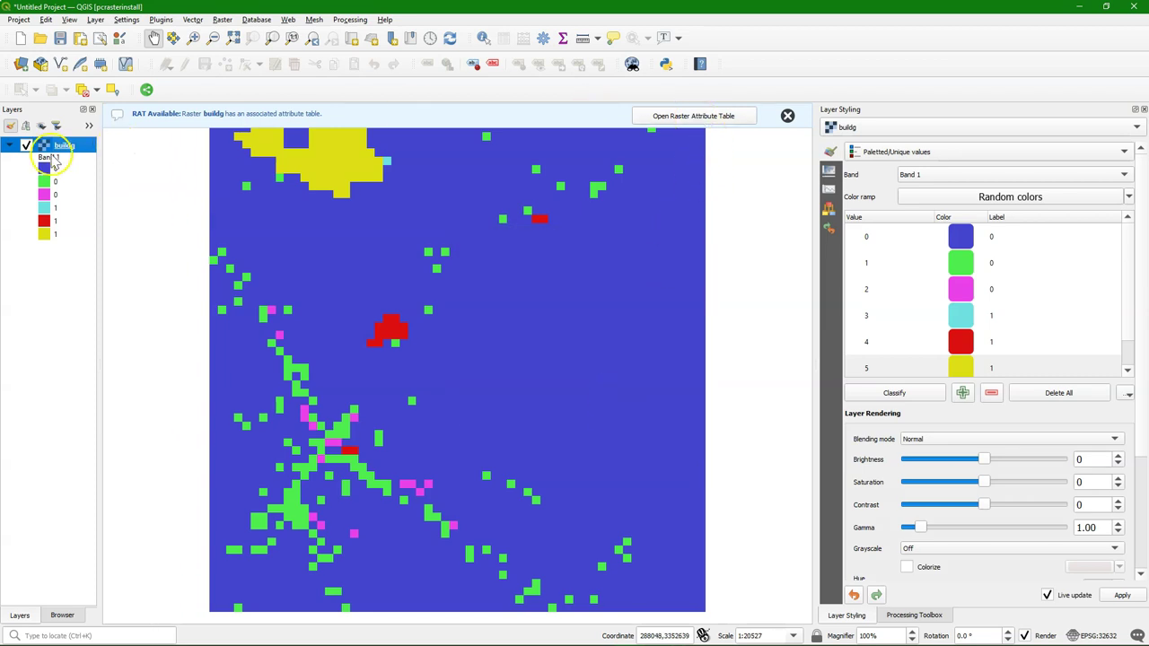
Open buildg's raster attribute table and enlarge its window to show all columns
{"action": "right_click", "coordinate": [57, 144]}
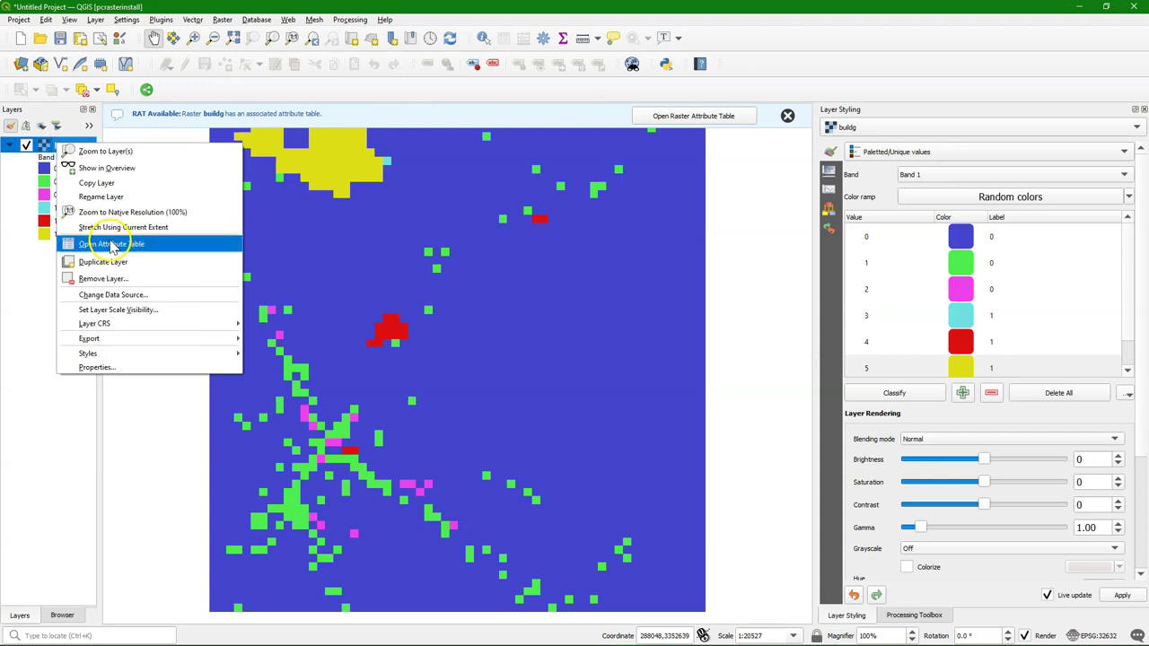
{"action": "left_click", "coordinate": [679, 115]}
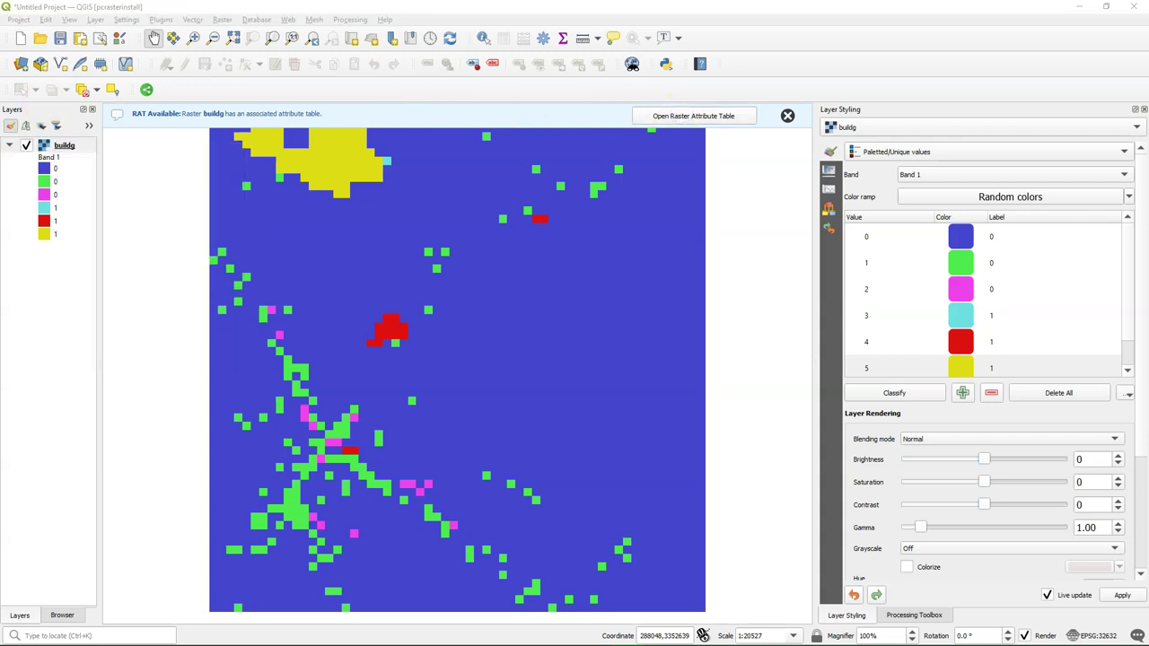
{"action": "left_click_drag", "start_coordinate": [372, 159], "coordinate": [505, 218]}
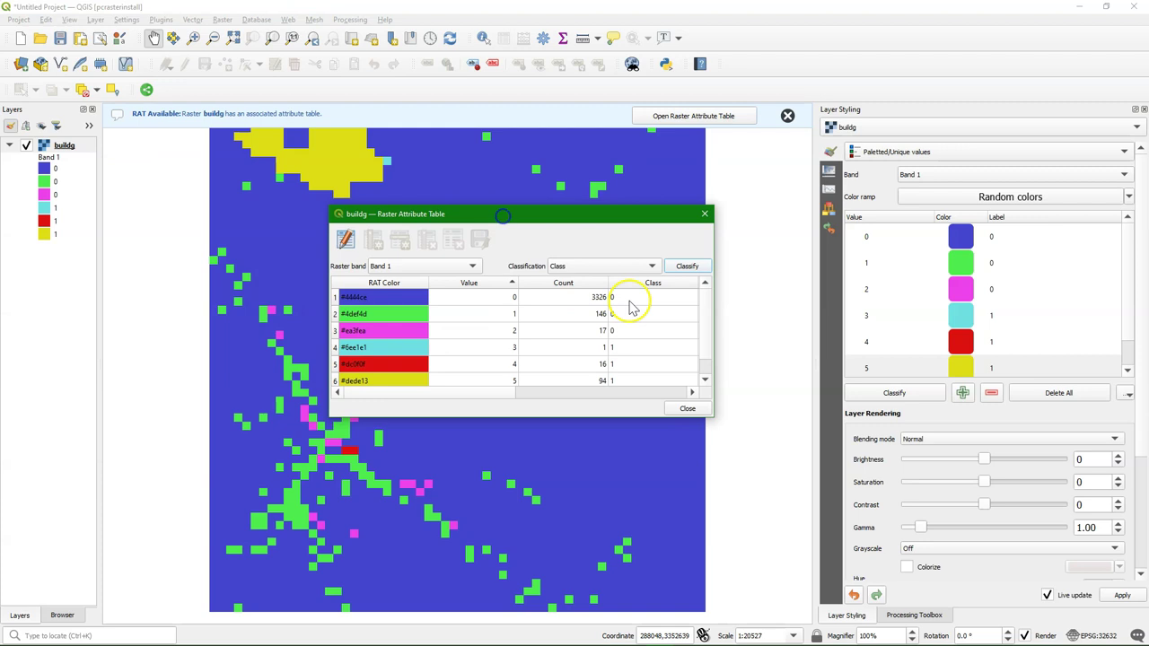
{"action": "left_click_drag", "start_coordinate": [710, 419], "coordinate": [1080, 480]}
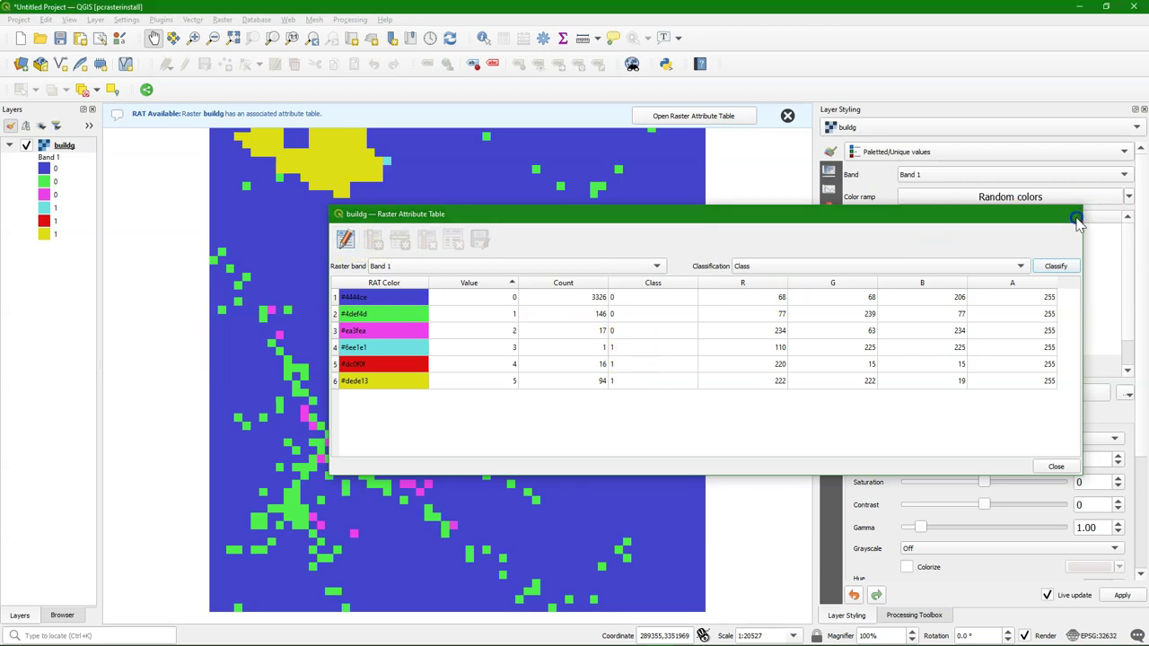
Close the attribute table and launch Scripts > PCRaster > 'lookup table from RAT'
{"action": "left_click", "coordinate": [1074, 215]}
{"action": "left_click", "coordinate": [912, 615]}
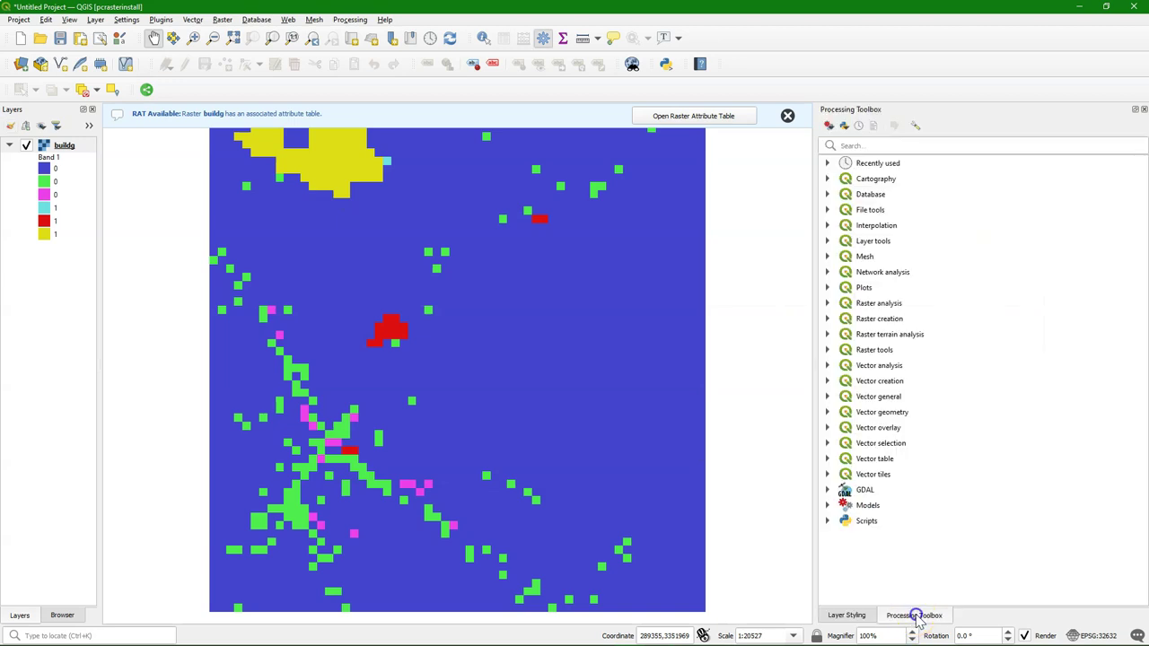
{"action": "left_click", "coordinate": [828, 520]}
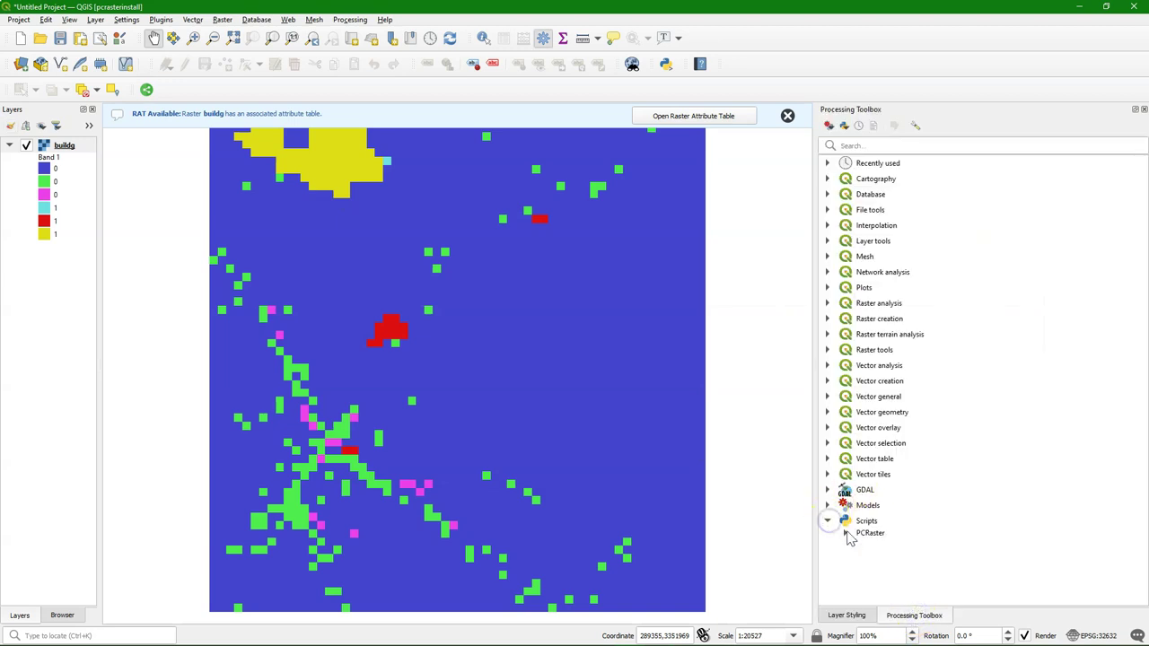
{"action": "left_click", "coordinate": [844, 535]}
{"action": "scroll", "coordinate": [933, 502], "scroll_direction": "down", "scroll_amount": 5}
{"action": "scroll", "coordinate": [967, 505], "scroll_direction": "down", "scroll_amount": 8}
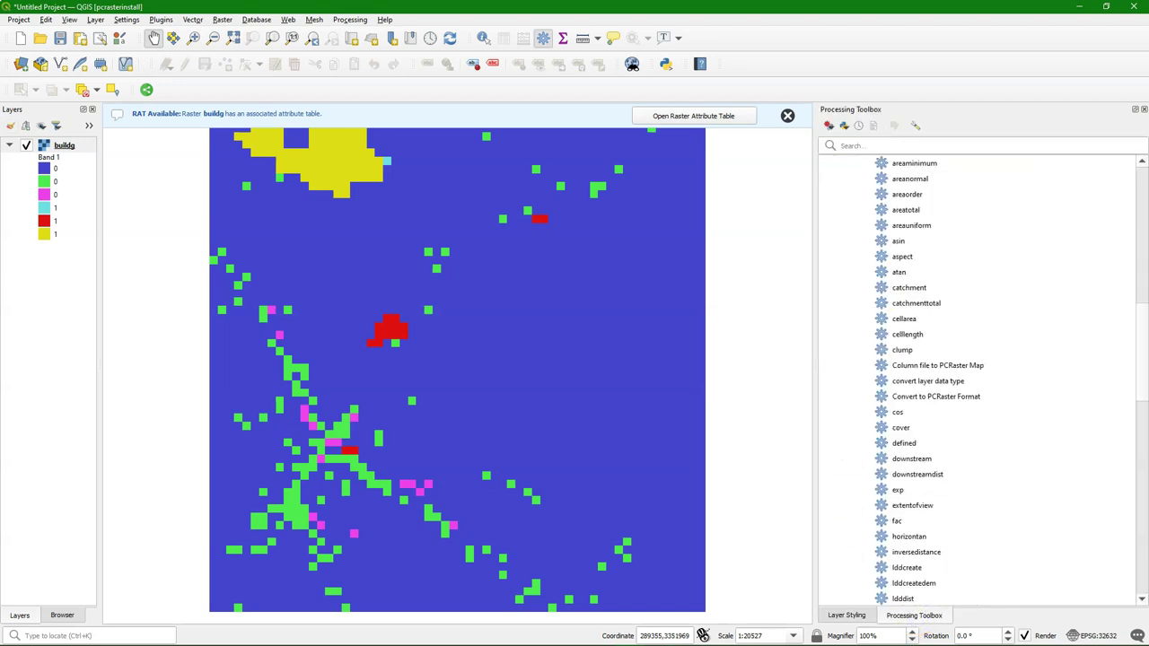
{"action": "scroll", "coordinate": [936, 500], "scroll_direction": "down", "scroll_amount": 9}
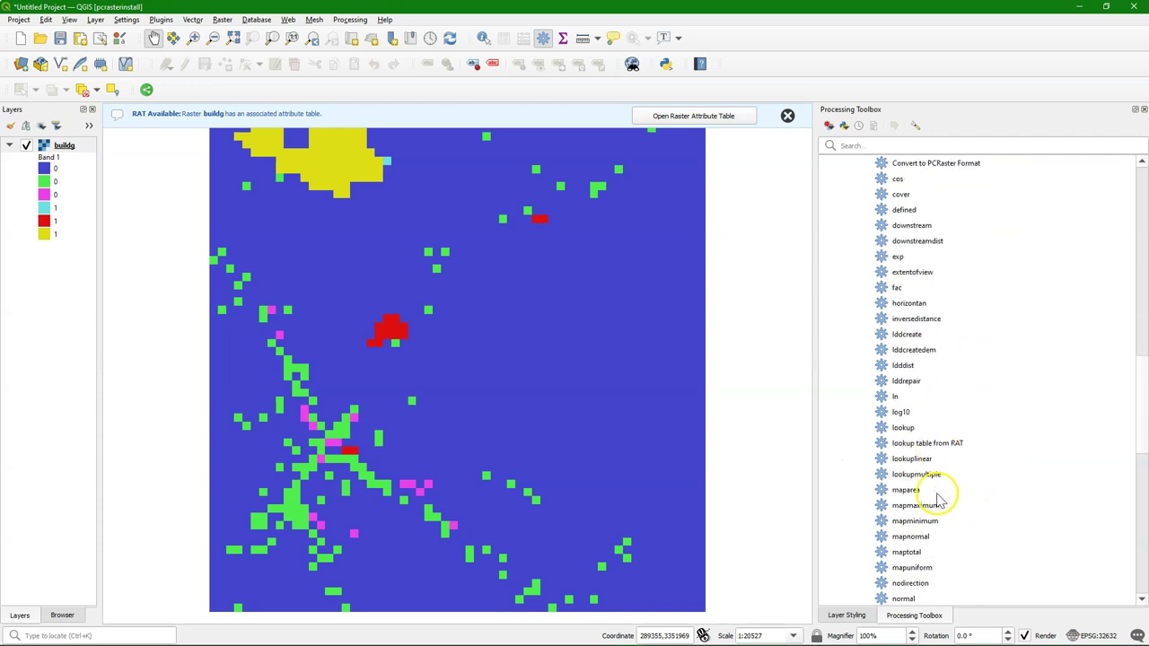
{"action": "left_click", "coordinate": [917, 263]}
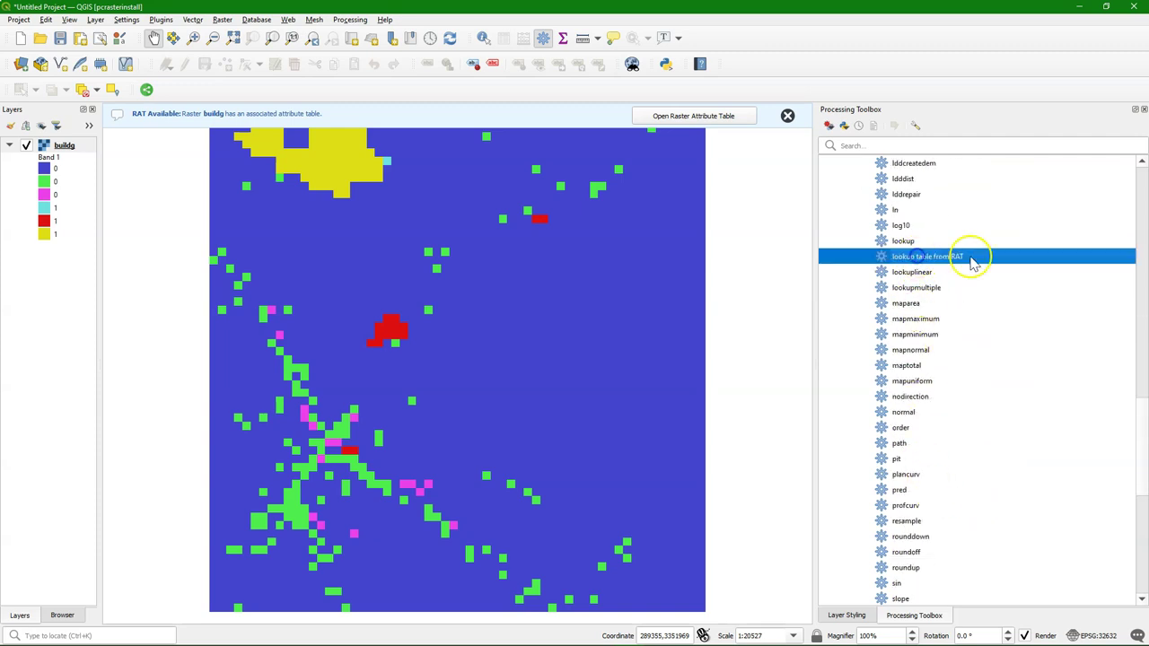
{"action": "double_click", "coordinate": [918, 260]}
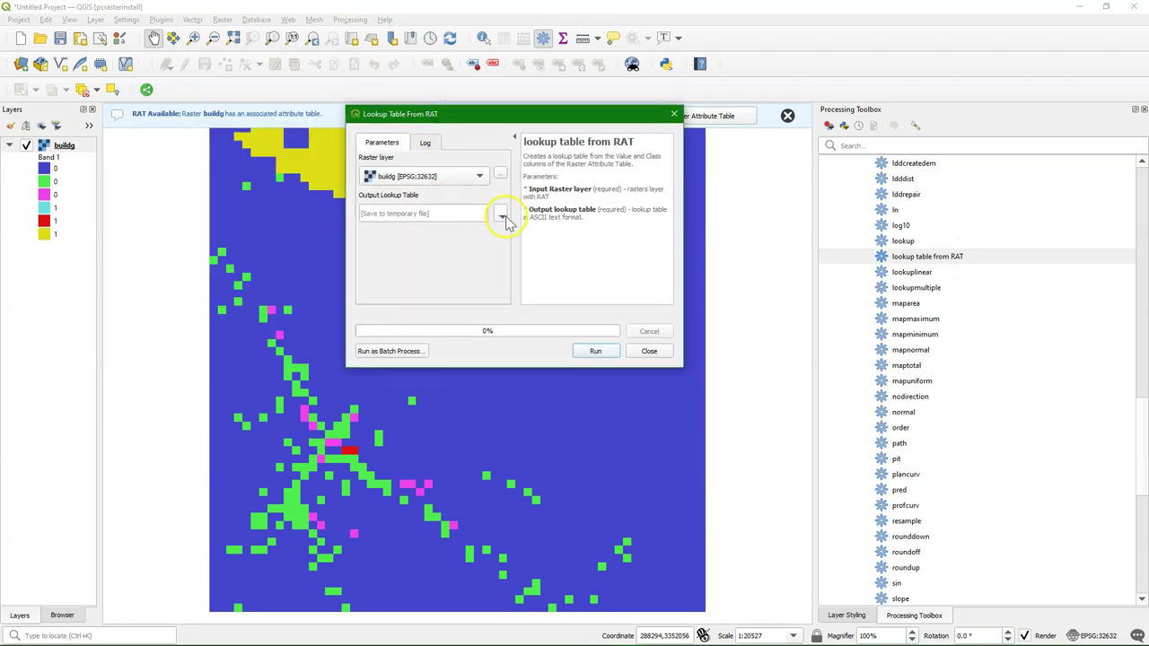
Export buildg's lookup table to lookuptable.csv and close the tool
{"action": "left_click", "coordinate": [500, 216]}
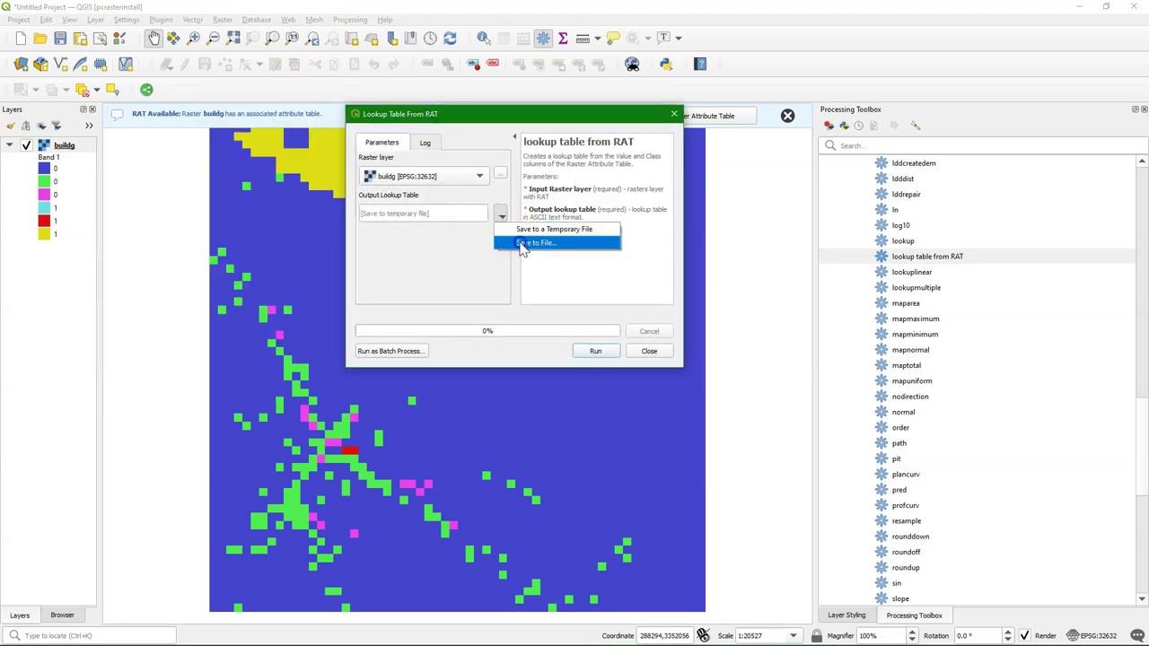
{"action": "left_click", "coordinate": [523, 246]}
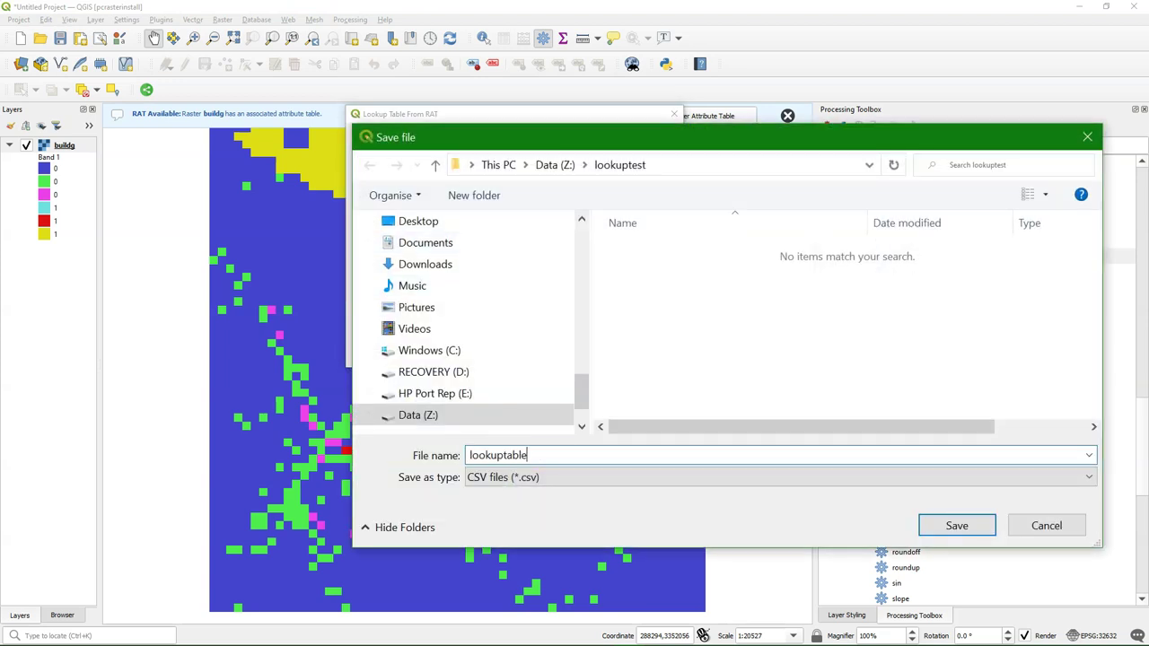
{"action": "left_click", "coordinate": [969, 528]}
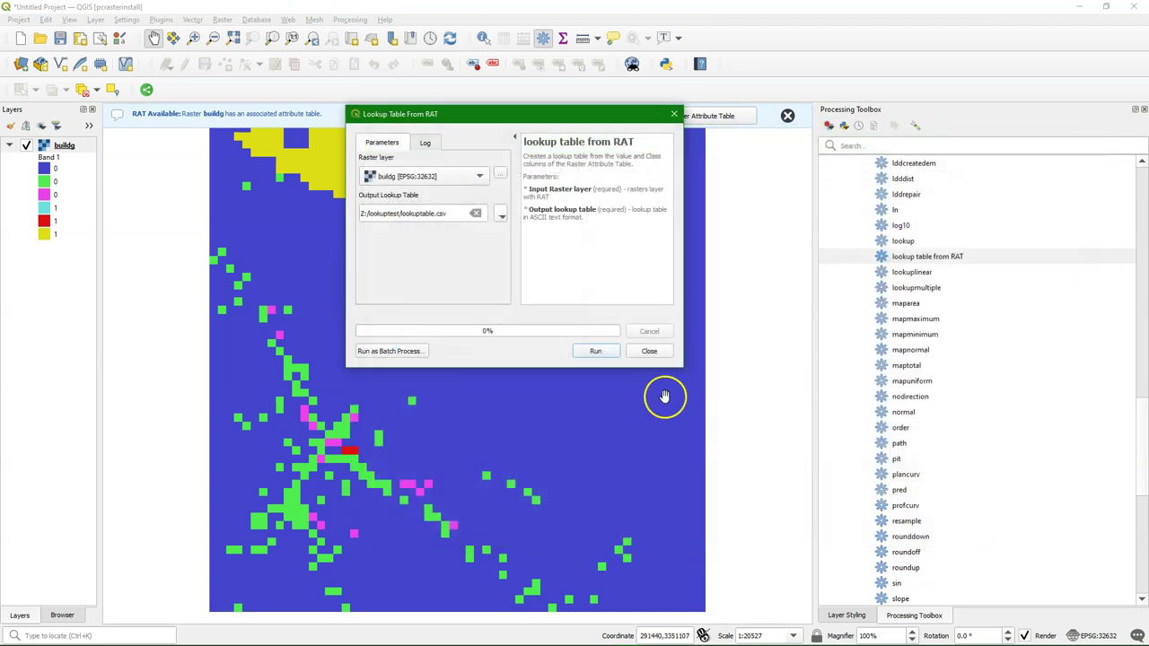
{"action": "left_click", "coordinate": [598, 352]}
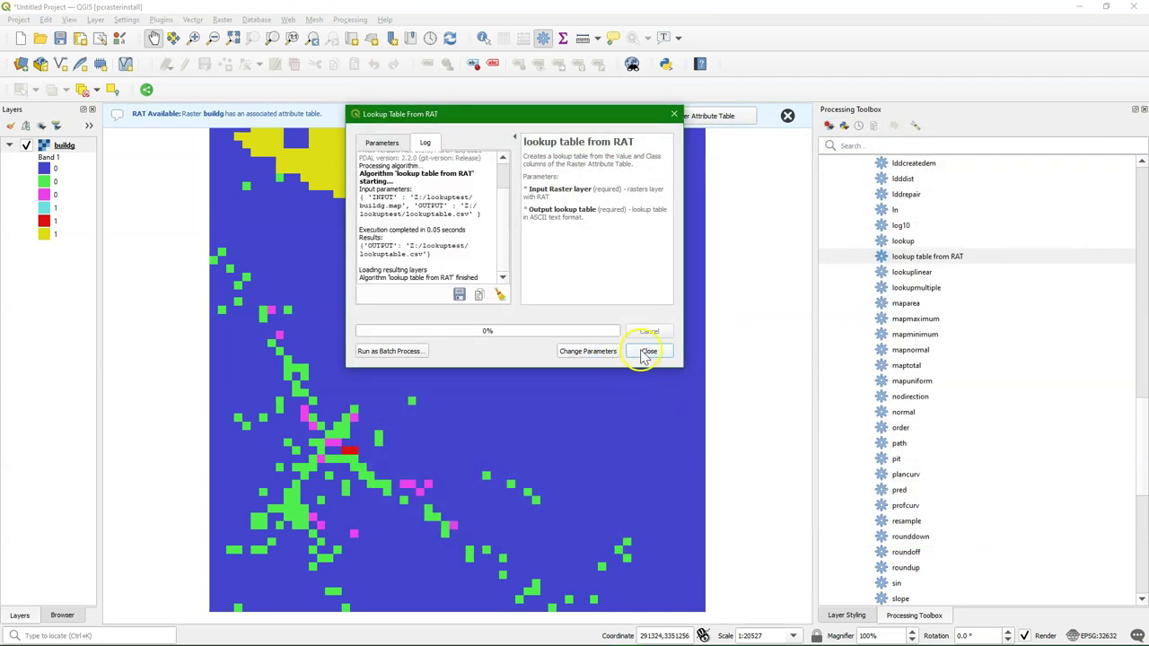
{"action": "left_click", "coordinate": [646, 352]}
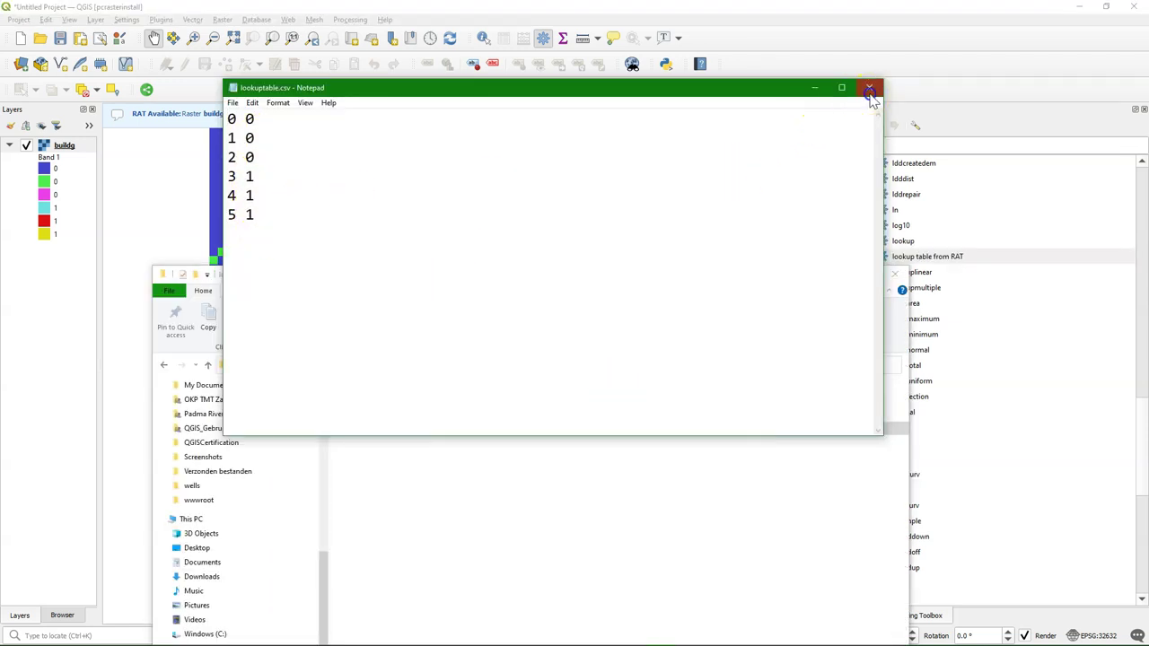
Open the PCRaster lookup tool and select buildg as the input raster
{"action": "left_click", "coordinate": [870, 89]}
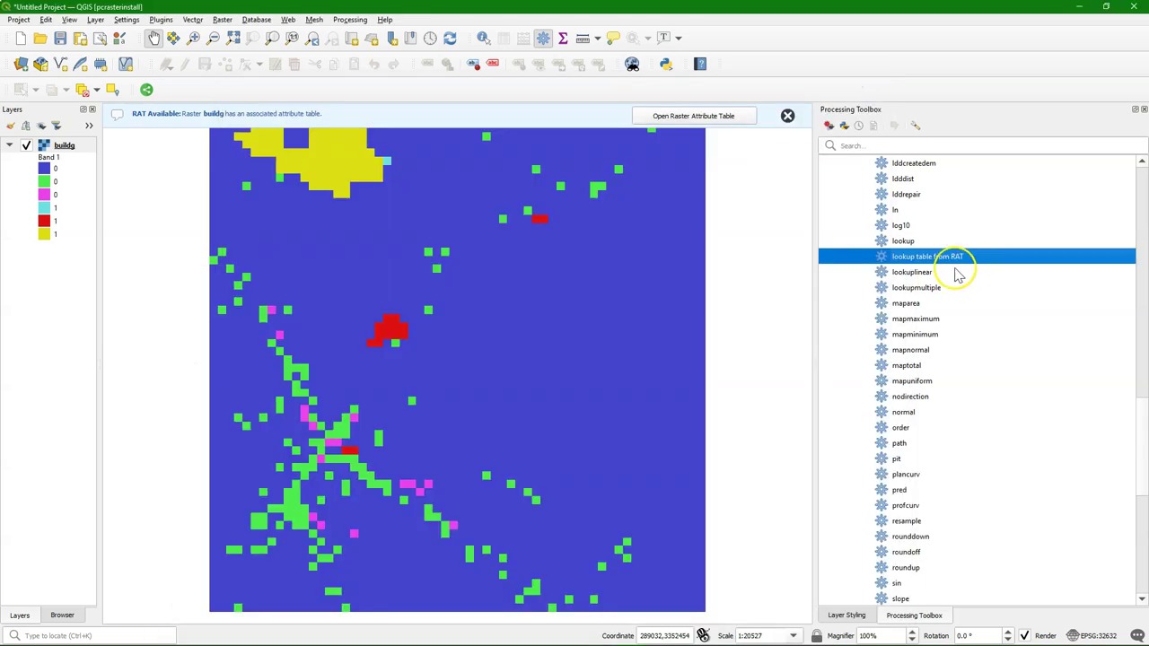
{"action": "double_click", "coordinate": [901, 241]}
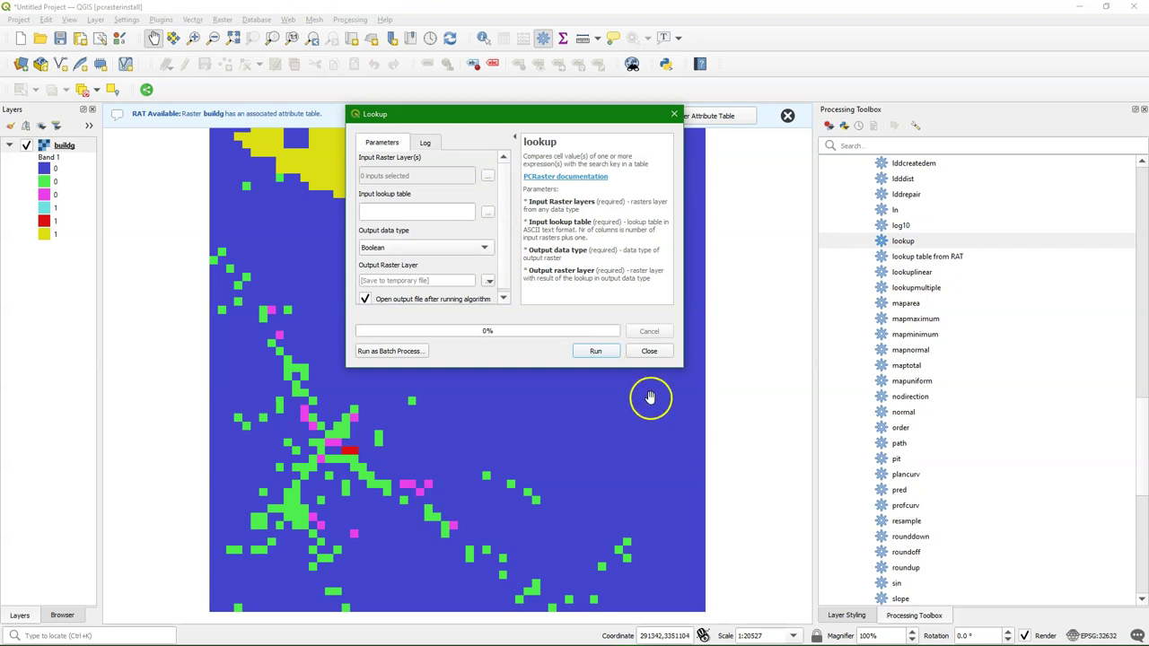
{"action": "left_click_drag", "start_coordinate": [684, 369], "coordinate": [802, 390]}
{"action": "left_click", "coordinate": [618, 178]}
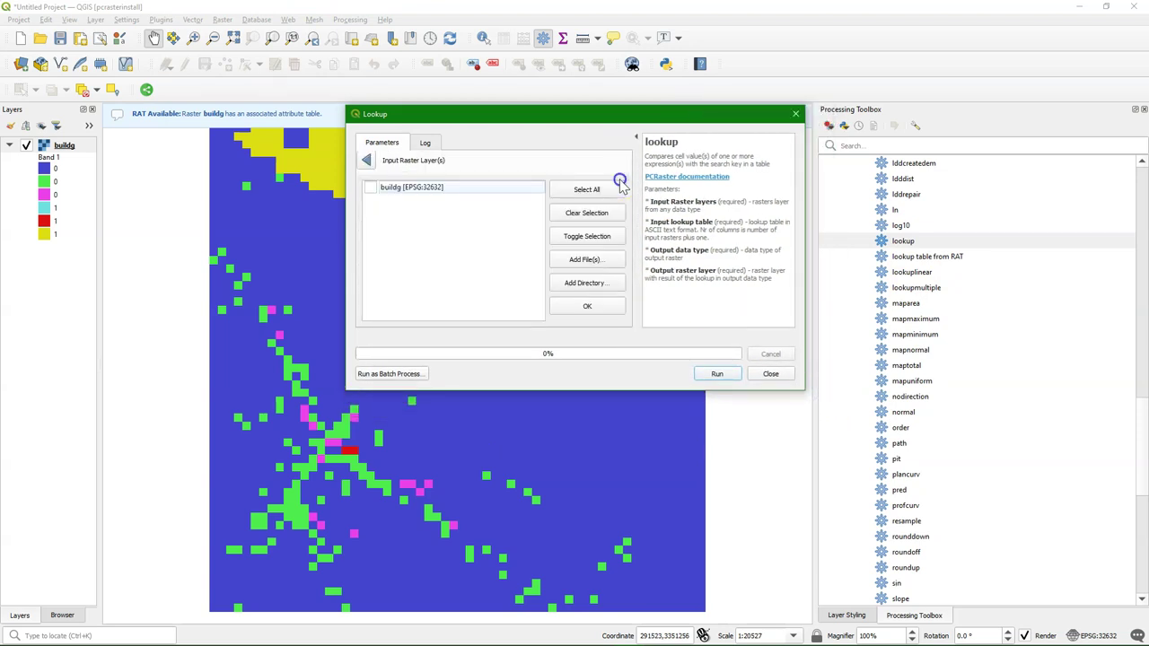
{"action": "left_click", "coordinate": [370, 187]}
{"action": "left_click", "coordinate": [367, 160]}
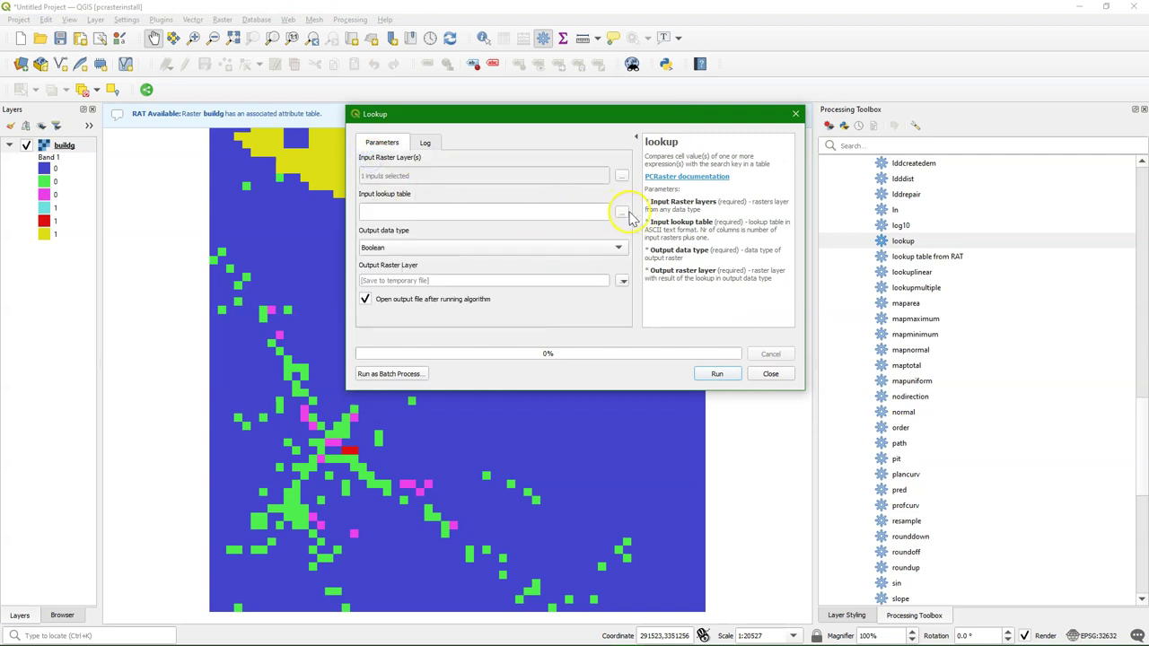
Use lookuptable.csv as the lookup table and keep the Boolean output type
{"action": "left_click", "coordinate": [621, 214]}
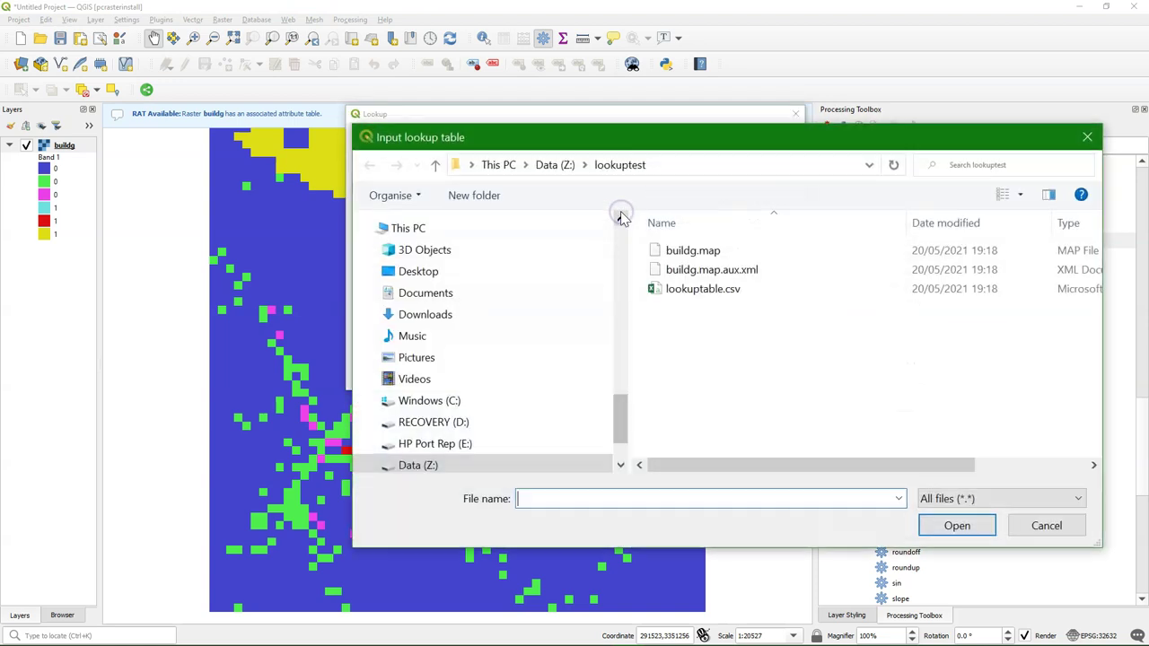
{"action": "left_click", "coordinate": [691, 289]}
{"action": "left_click", "coordinate": [957, 526]}
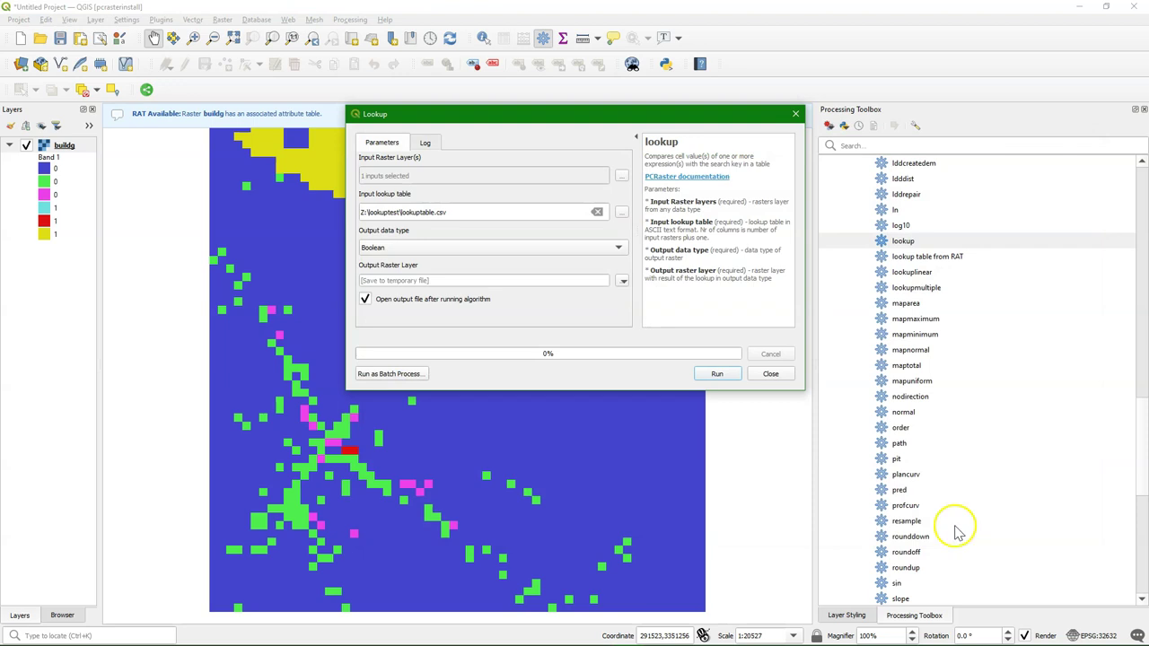
{"action": "left_click", "coordinate": [618, 248]}
{"action": "left_click", "coordinate": [618, 248]}
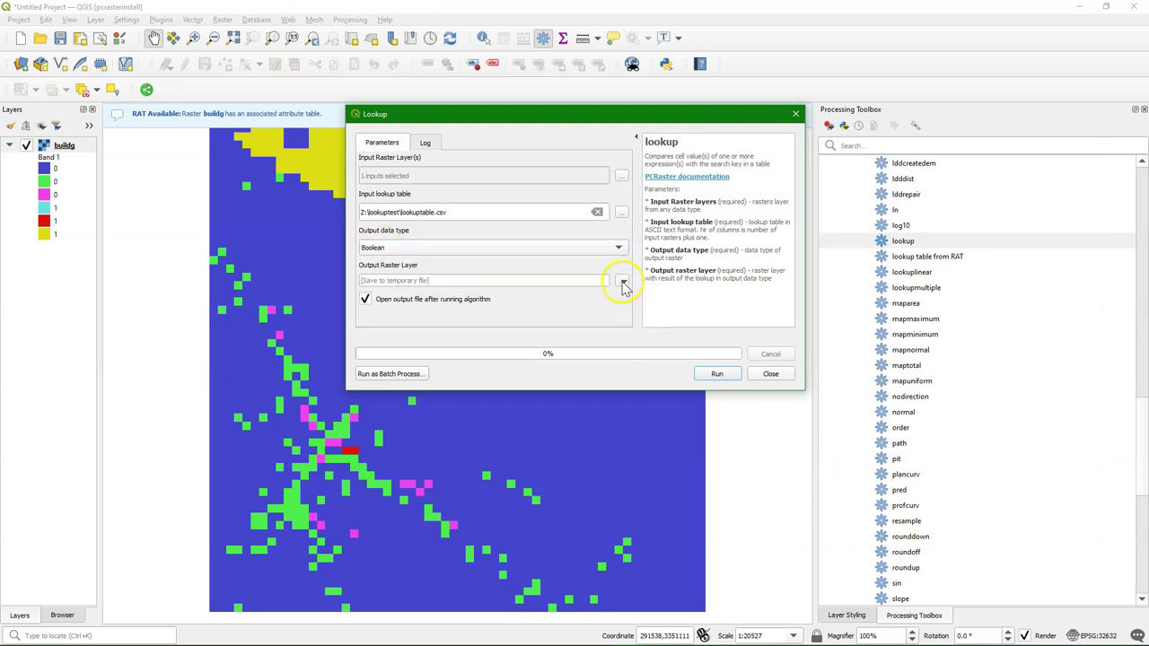
Save the output as booleanraster.map and run the lookup
{"action": "left_click", "coordinate": [622, 283]}
{"action": "left_click", "coordinate": [651, 306]}
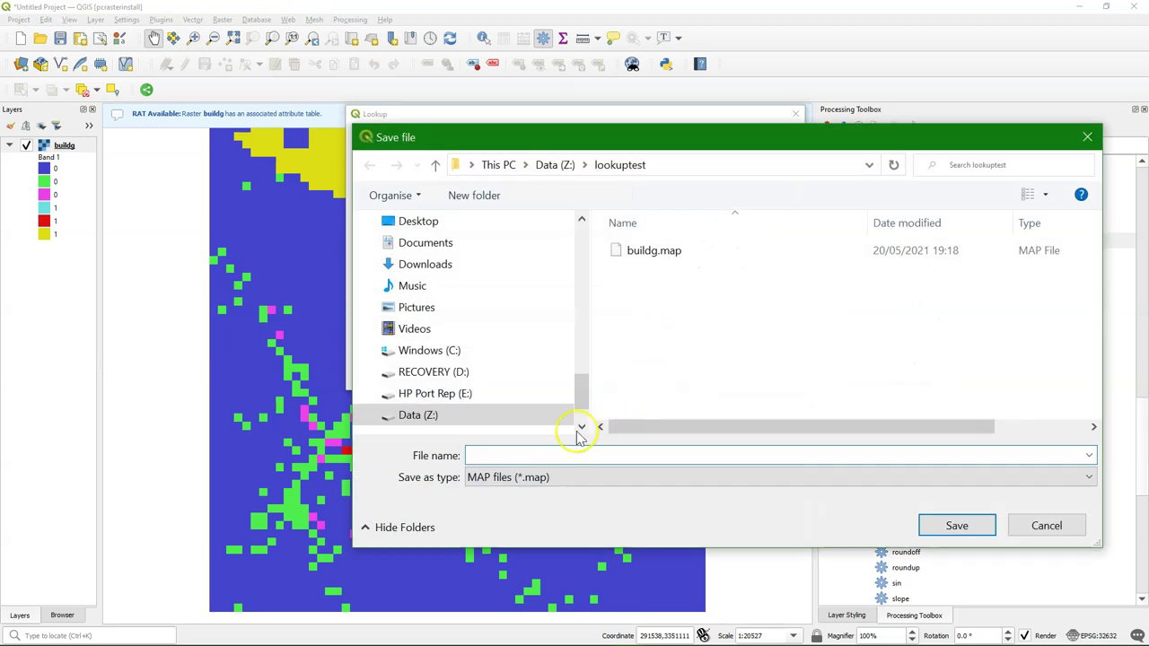
{"action": "left_click", "coordinate": [553, 456]}
{"action": "type", "text": "booleanraster"}
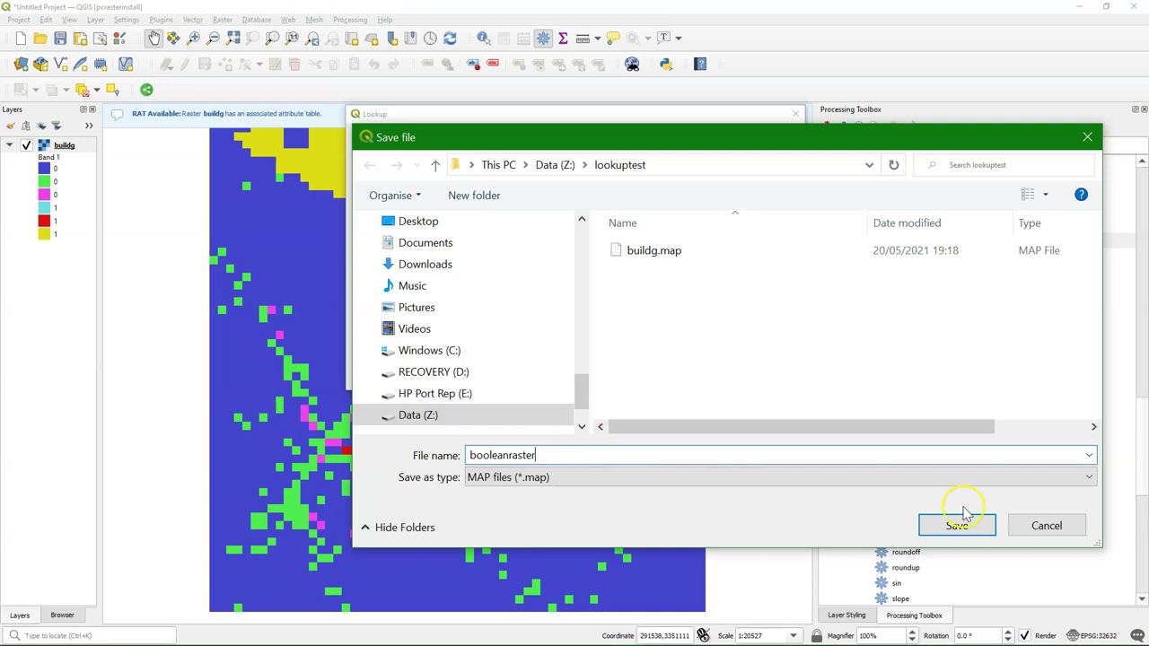
{"action": "left_click", "coordinate": [968, 520]}
{"action": "left_click", "coordinate": [717, 375]}
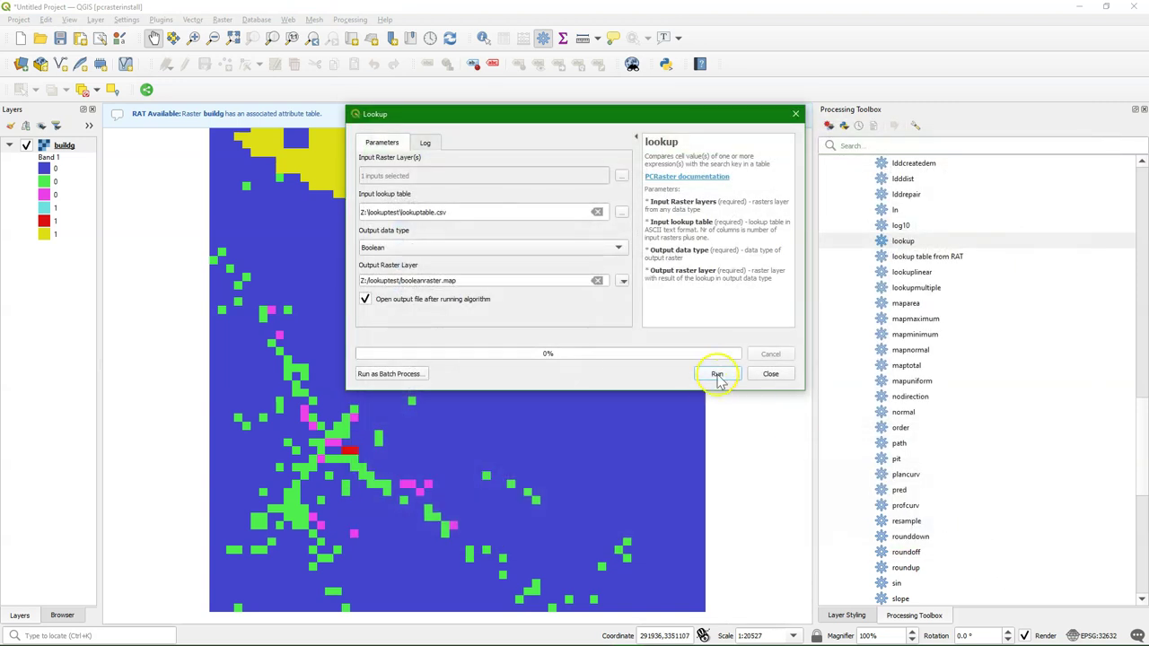
Close the finished lookup tool and bring up the buildg layer's context menu
{"action": "left_click", "coordinate": [771, 374]}
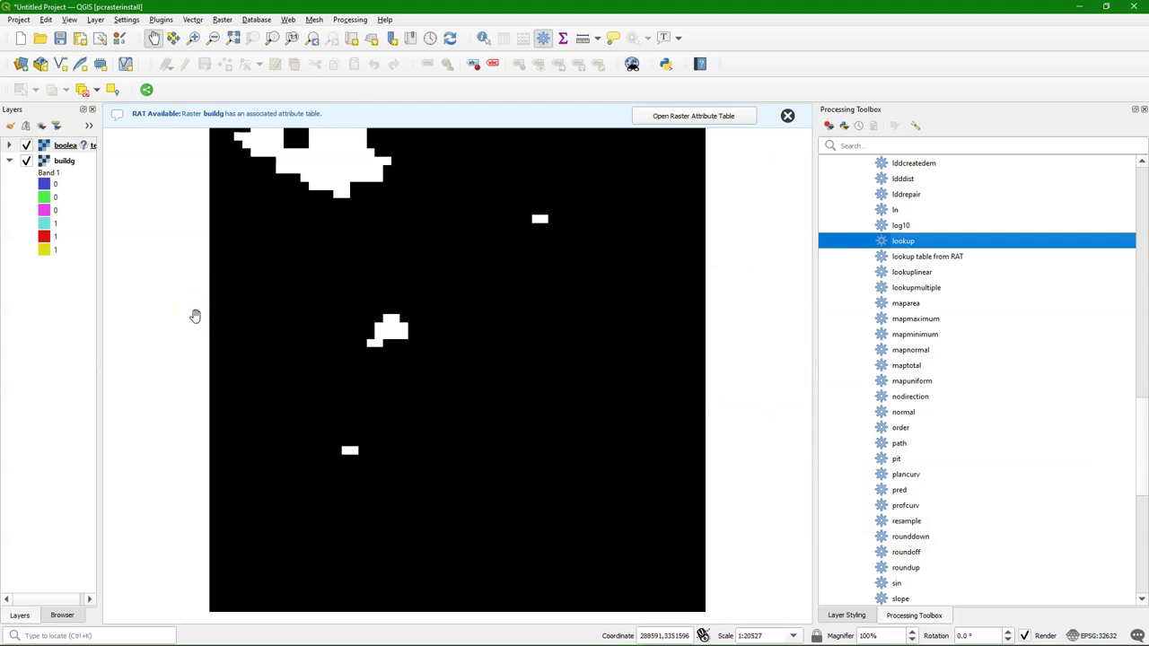
{"action": "left_click", "coordinate": [65, 162]}
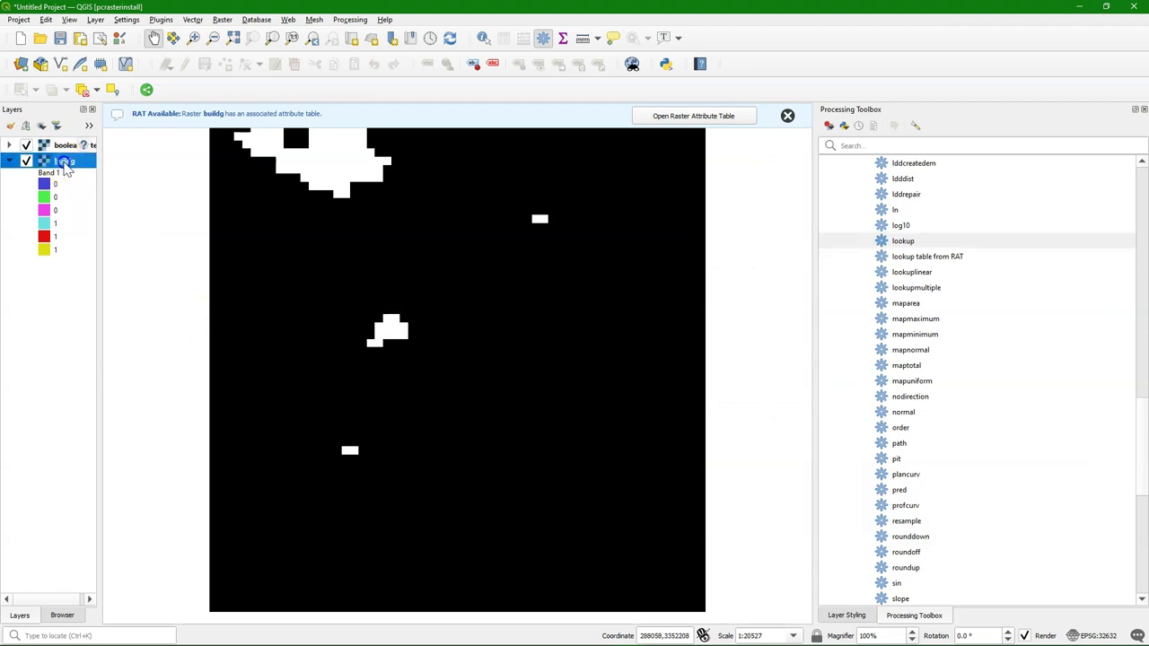
{"action": "right_click", "coordinate": [66, 163]}
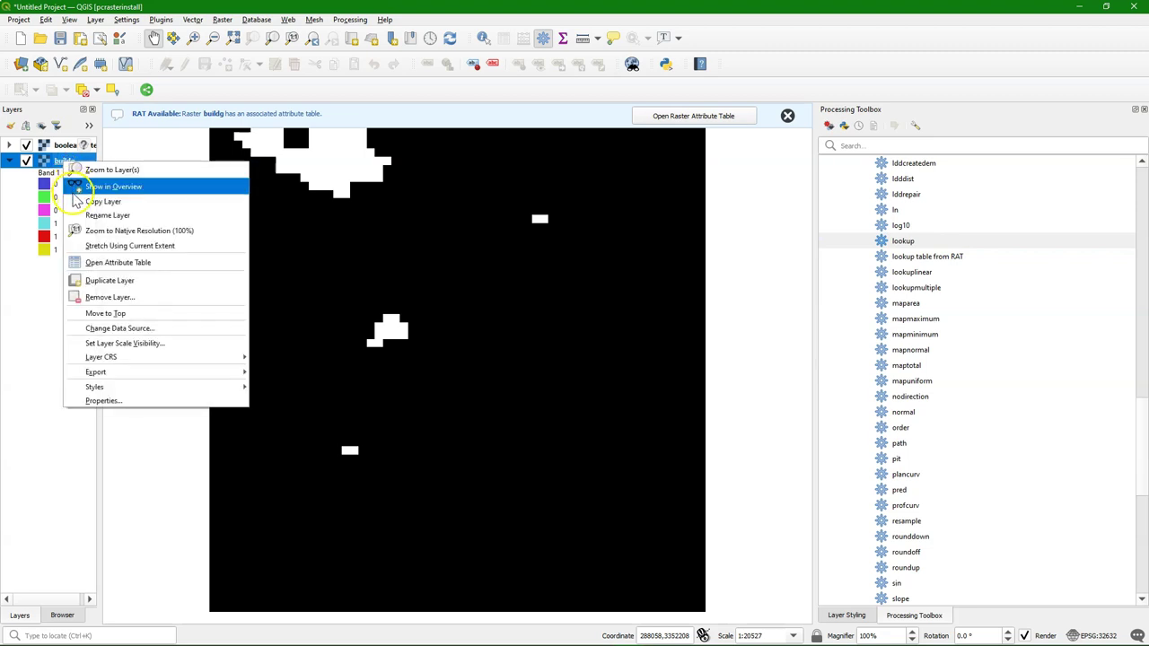
Open buildg's raster attribute table and switch it into edit mode
{"action": "left_click", "coordinate": [123, 265]}
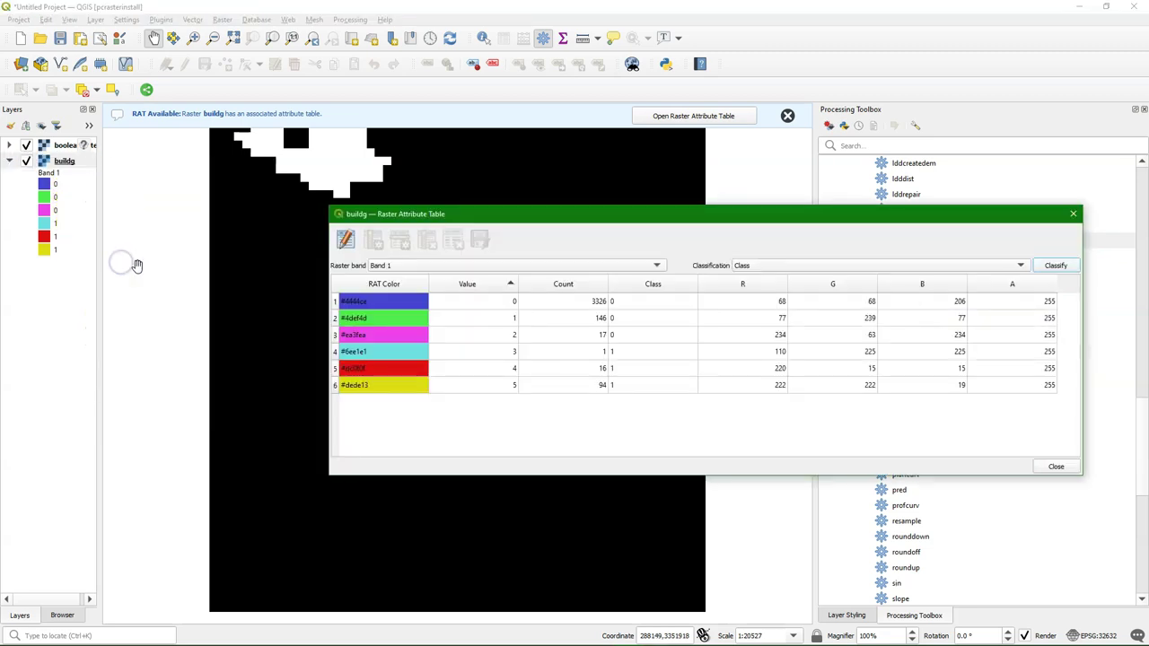
{"action": "left_click", "coordinate": [634, 307]}
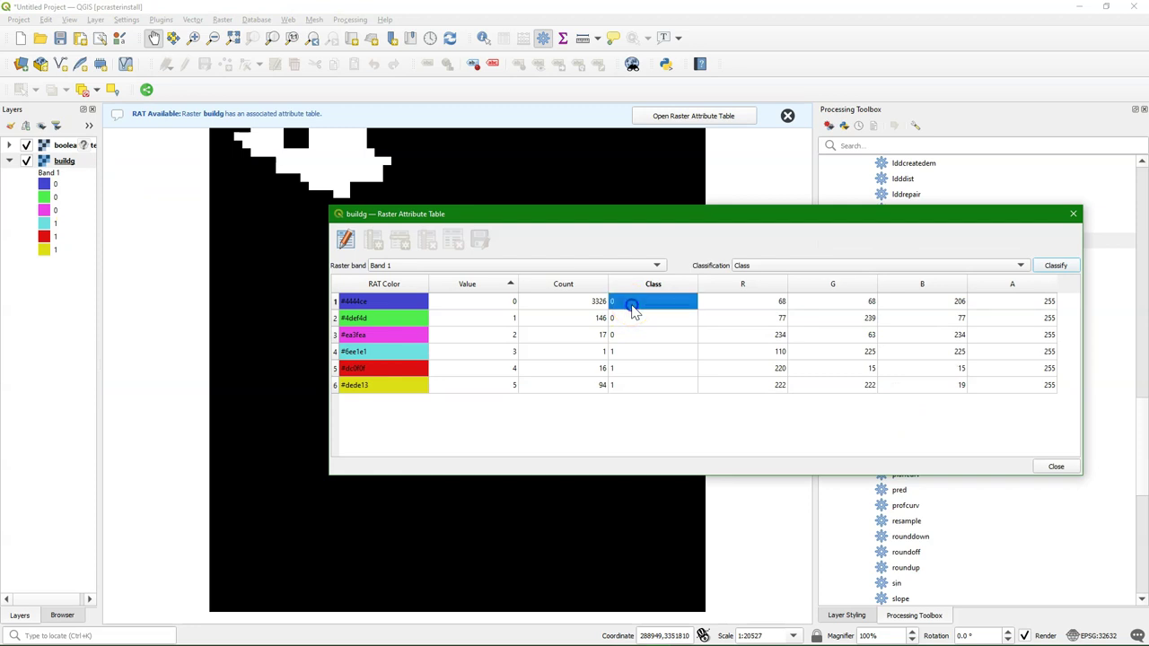
{"action": "left_click", "coordinate": [346, 239]}
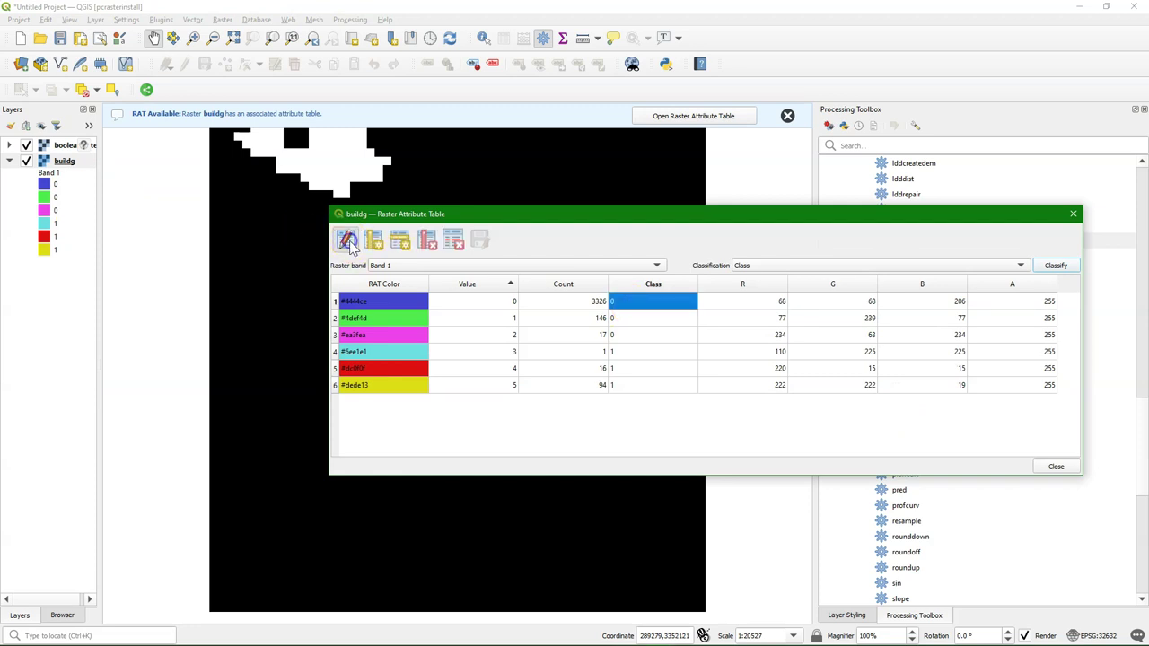
{"action": "left_click", "coordinate": [660, 303]}
{"action": "double_click", "coordinate": [638, 305]}
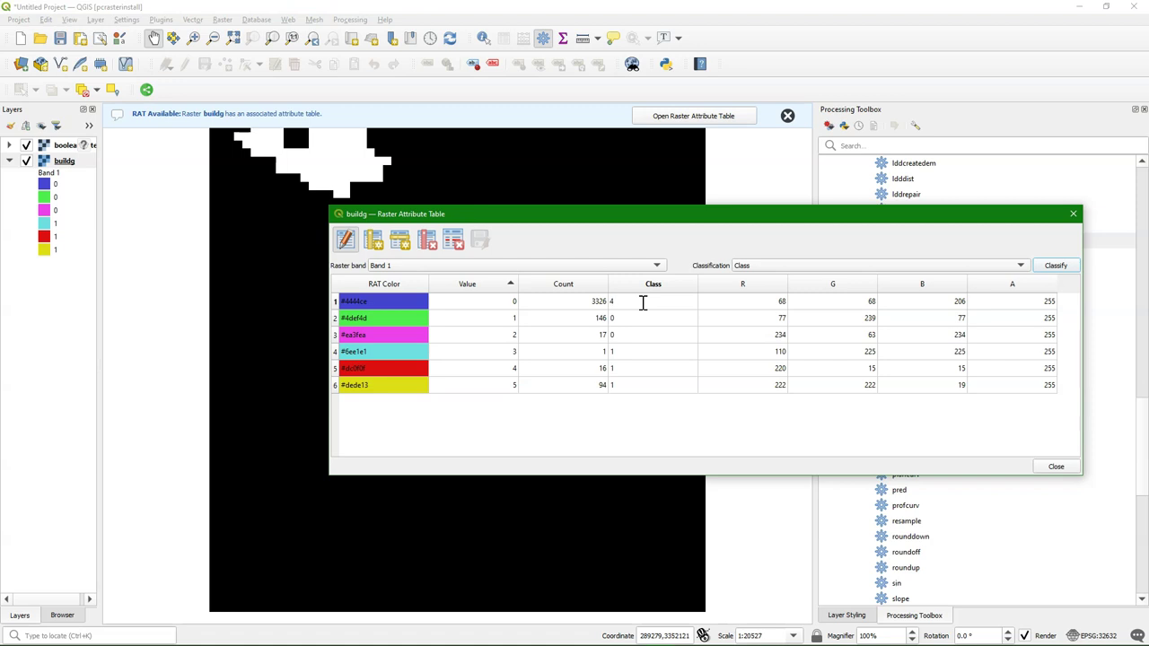
Enter Class values 4, 5, 6, 2, 3, 4 for raster values 0–5
{"action": "double_click", "coordinate": [628, 318]}
{"action": "type", "text": "5"}
{"action": "left_click", "coordinate": [624, 337]}
{"action": "left_click", "coordinate": [625, 338]}
{"action": "type", "text": "6"}
{"action": "double_click", "coordinate": [623, 352]}
{"action": "type", "text": "2"}
{"action": "double_click", "coordinate": [623, 369]}
{"action": "type", "text": "3"}
{"action": "left_click", "coordinate": [640, 387]}
{"action": "type", "text": "4"}
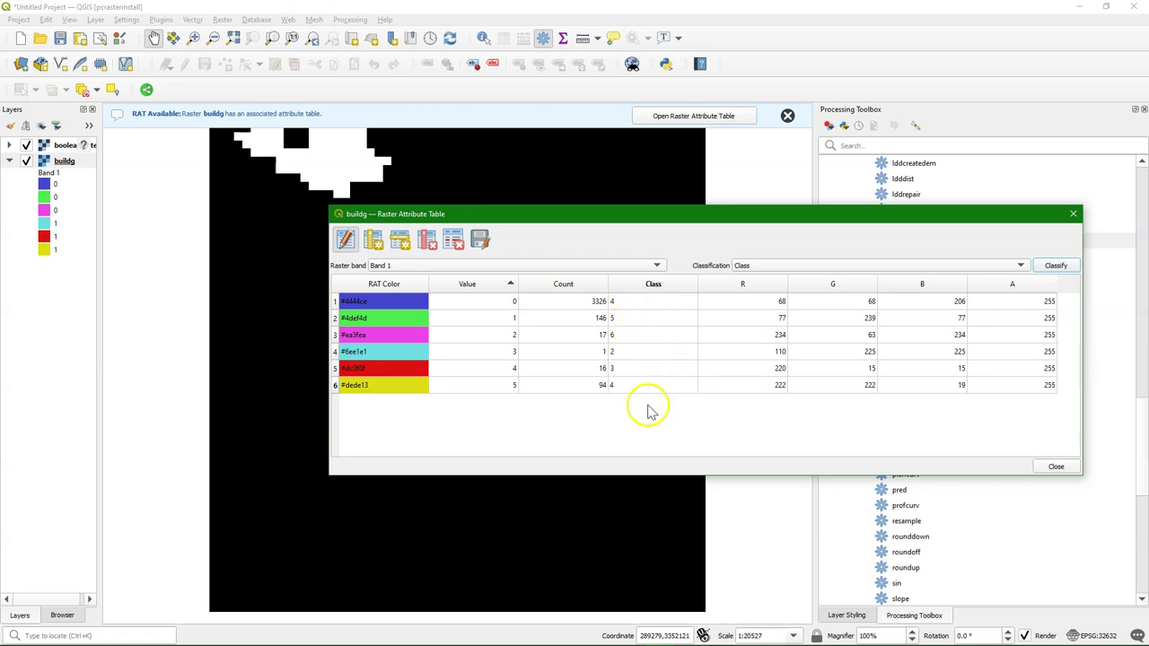
{"action": "left_click", "coordinate": [651, 368]}
{"action": "double_click", "coordinate": [647, 305]}
{"action": "left_click", "coordinate": [652, 414]}
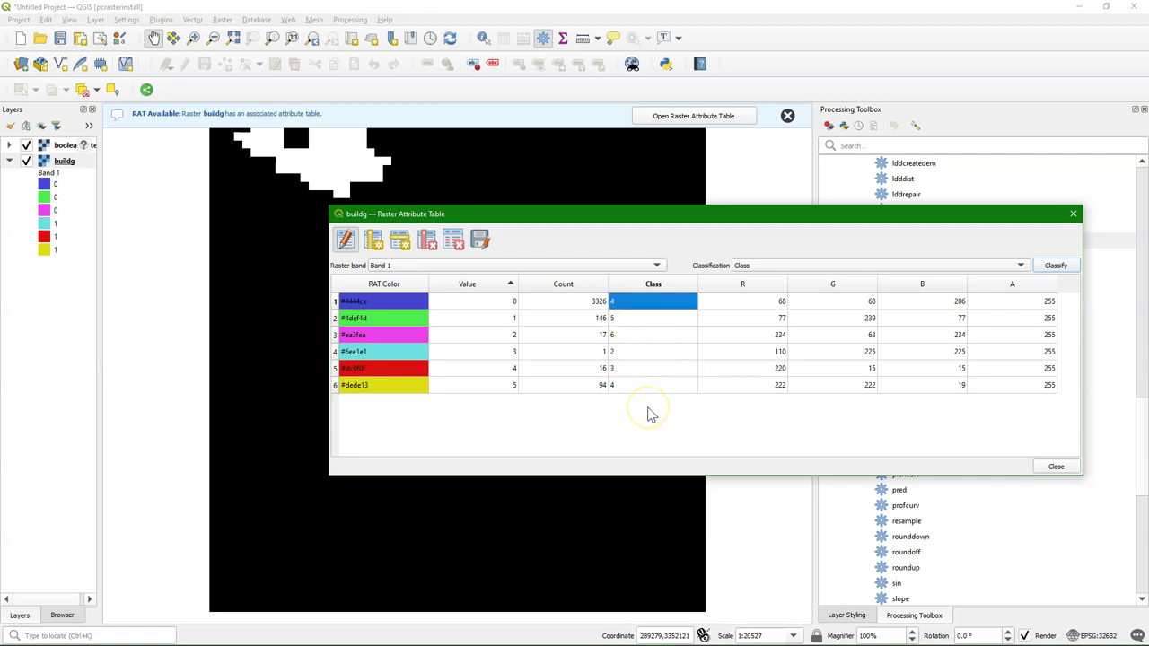
Turn off editing and save the attribute table changes
{"action": "left_click", "coordinate": [346, 240]}
{"action": "left_click", "coordinate": [346, 241]}
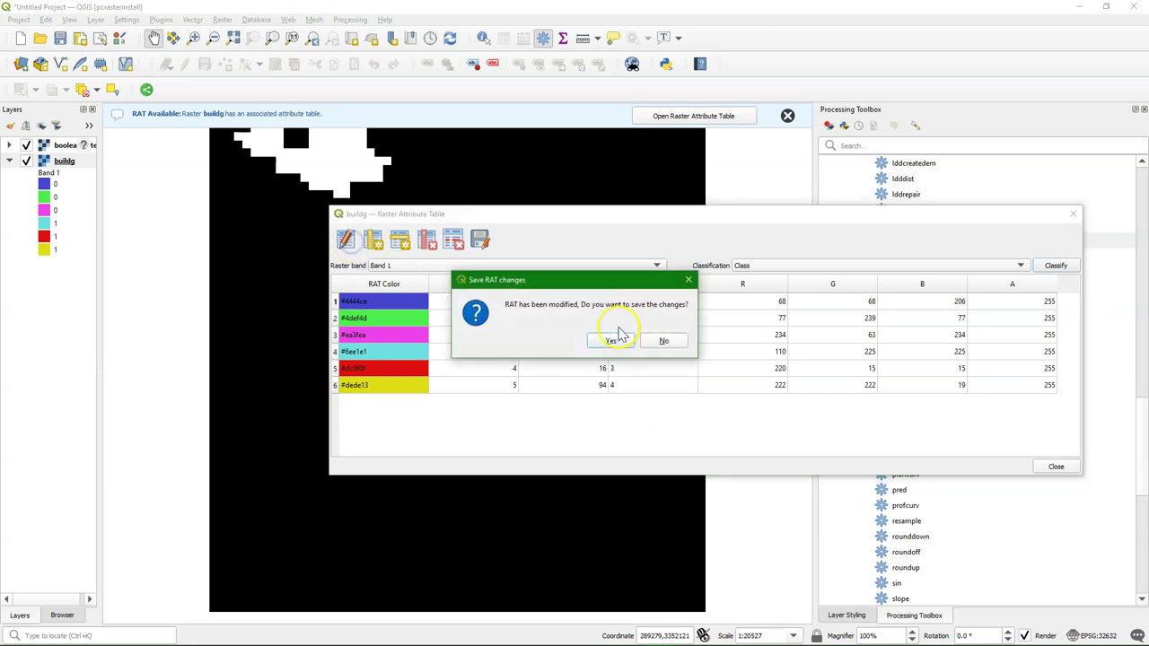
{"action": "left_click", "coordinate": [607, 336]}
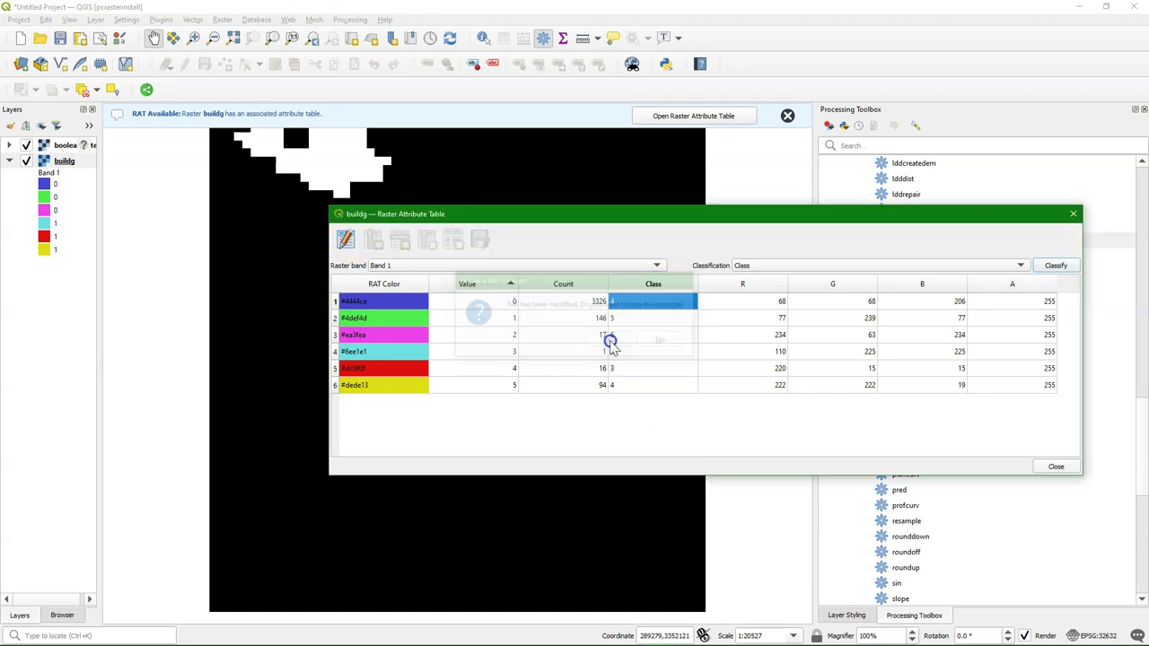
Export the edited attribute table to anothertable.csv with 'lookup table from RAT'
{"action": "left_click", "coordinate": [1072, 215]}
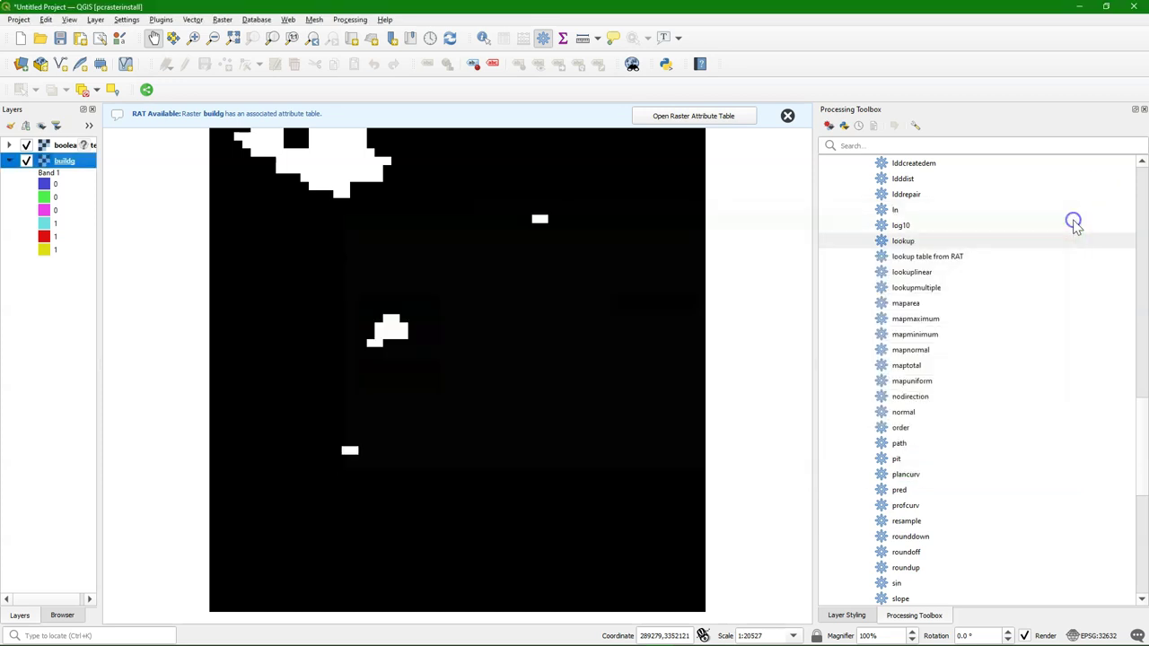
{"action": "double_click", "coordinate": [938, 257]}
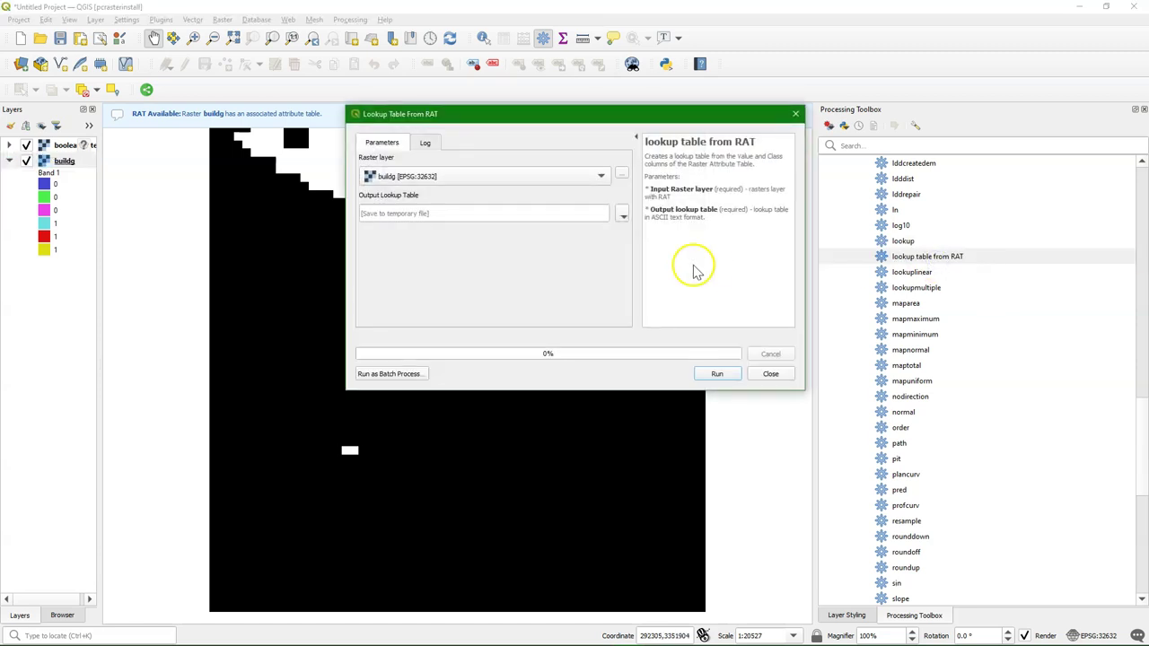
{"action": "left_click", "coordinate": [621, 215]}
{"action": "left_click", "coordinate": [646, 244]}
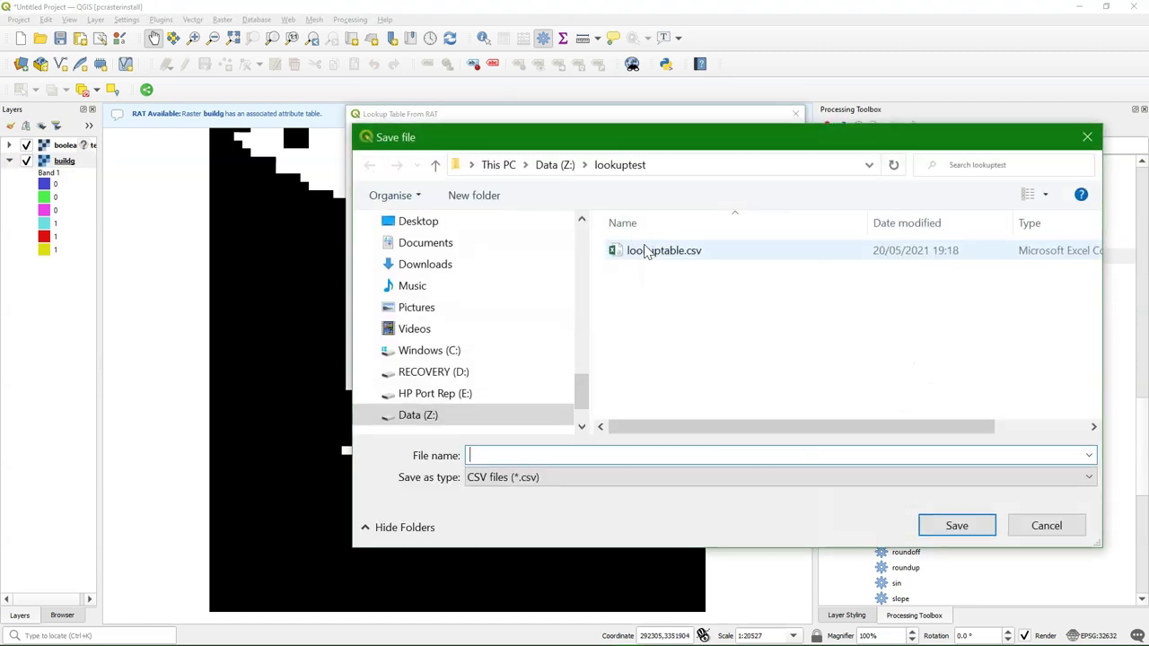
{"action": "type", "text": "anothertable"}
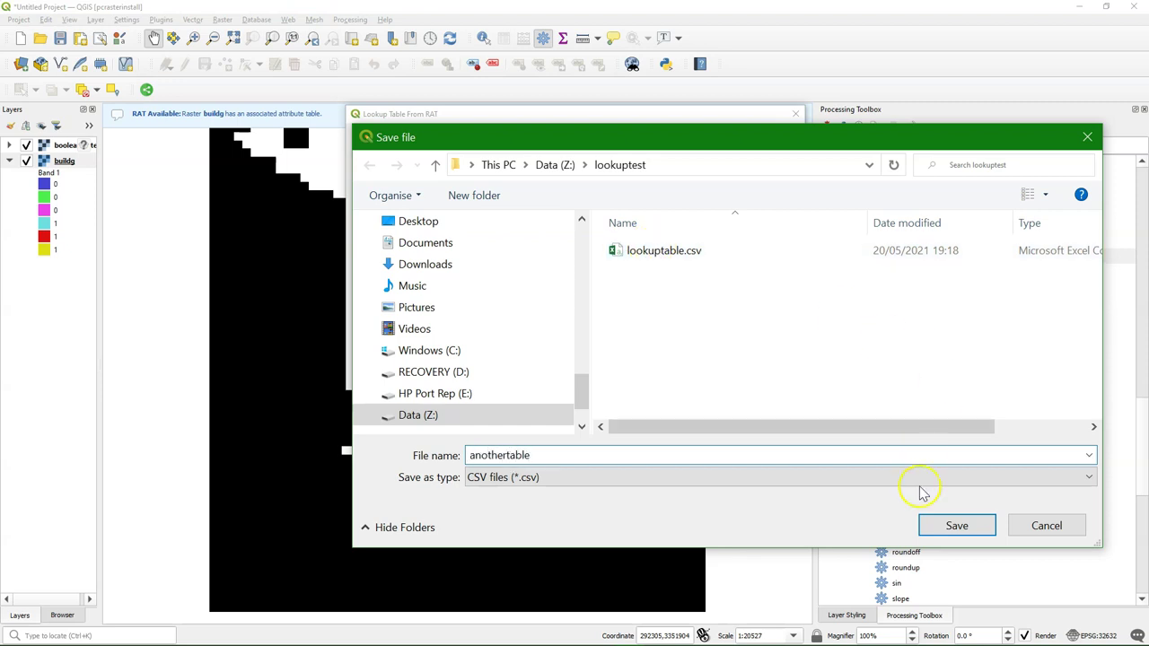
{"action": "left_click", "coordinate": [947, 527]}
{"action": "left_click", "coordinate": [718, 373]}
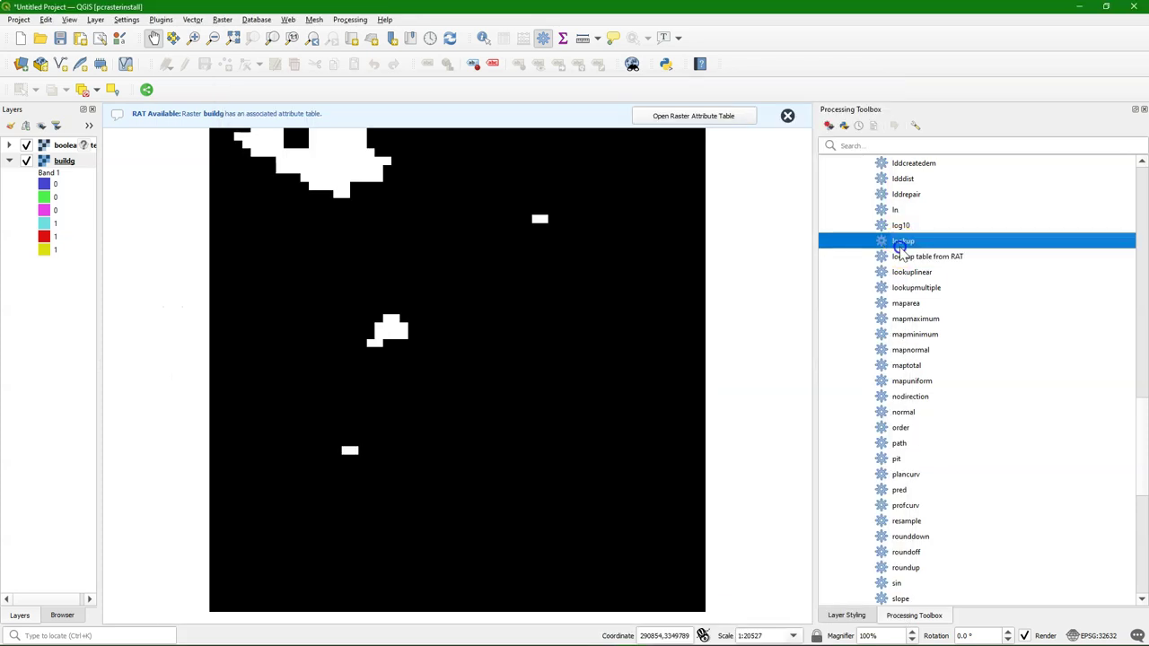
In the PCRaster Lookup tool, choose buildg as input raster and anothertable.csv as lookup table
{"action": "double_click", "coordinate": [902, 243]}
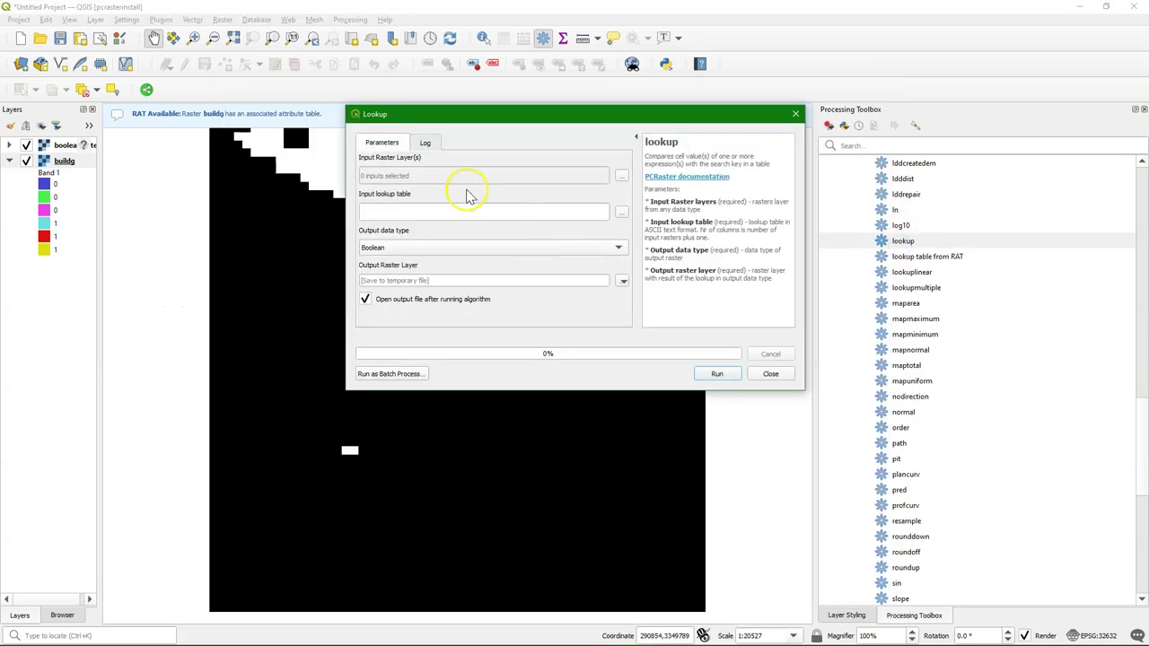
{"action": "left_click", "coordinate": [622, 177]}
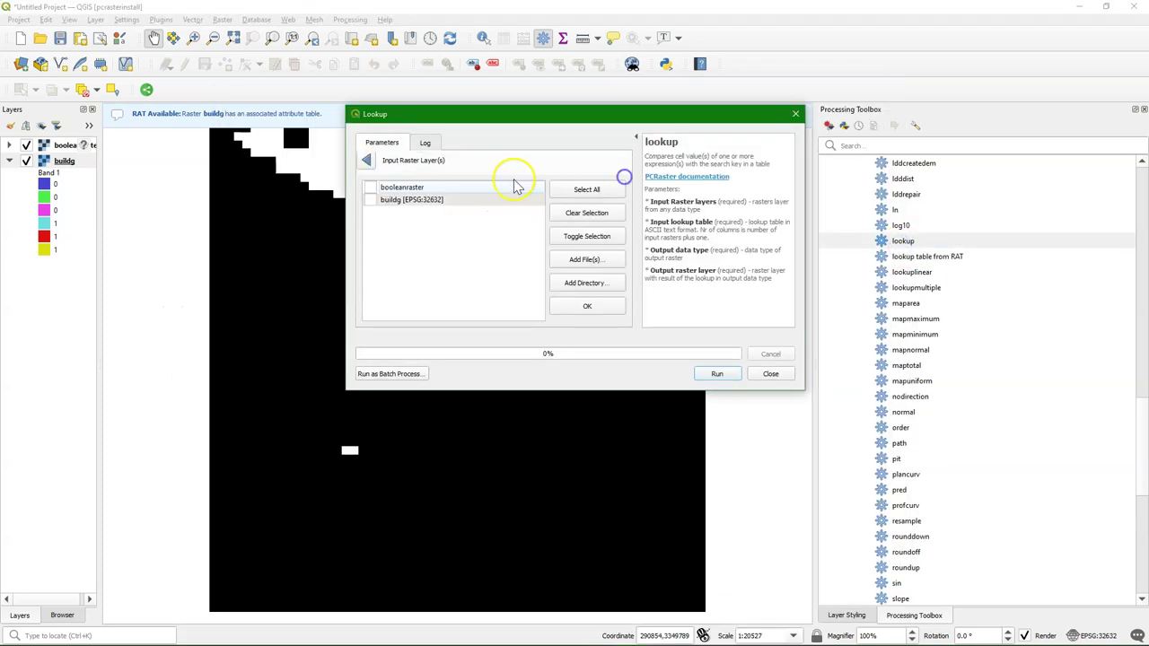
{"action": "left_click", "coordinate": [372, 202]}
{"action": "left_click", "coordinate": [366, 159]}
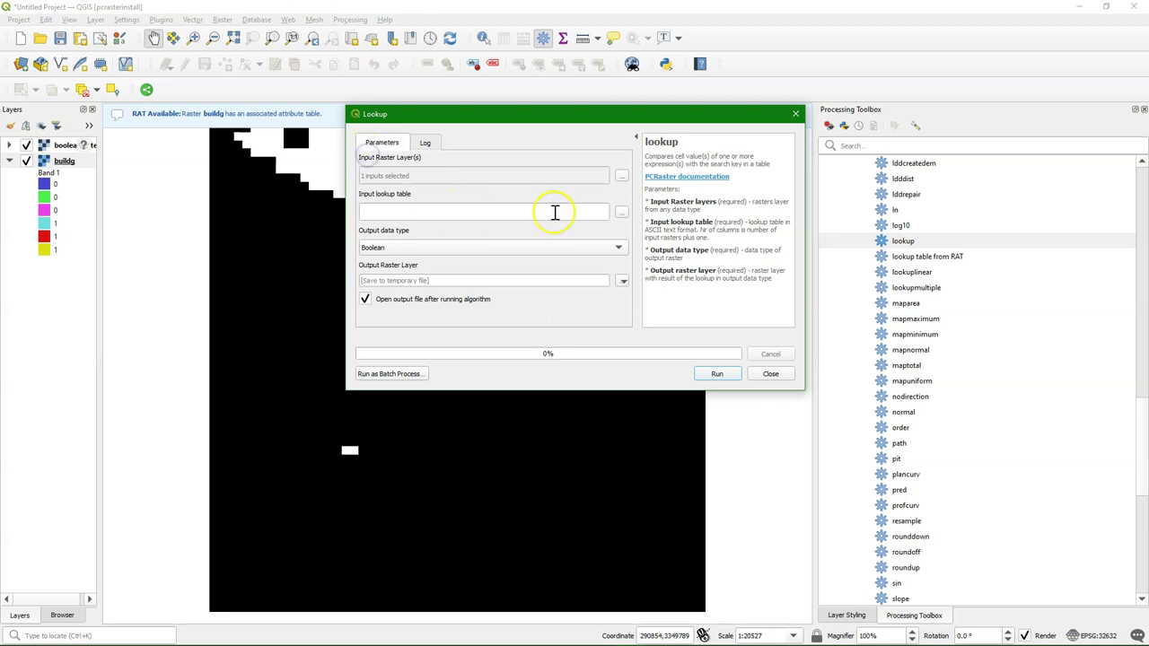
{"action": "left_click", "coordinate": [620, 212]}
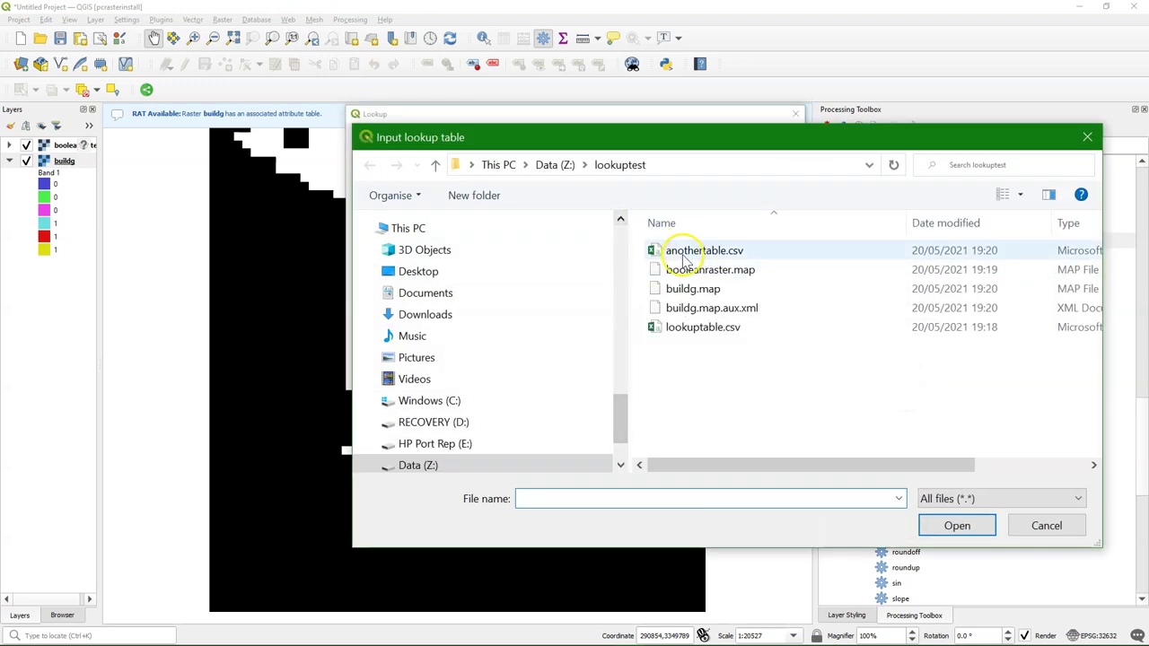
{"action": "left_click", "coordinate": [686, 251]}
{"action": "left_click", "coordinate": [957, 528]}
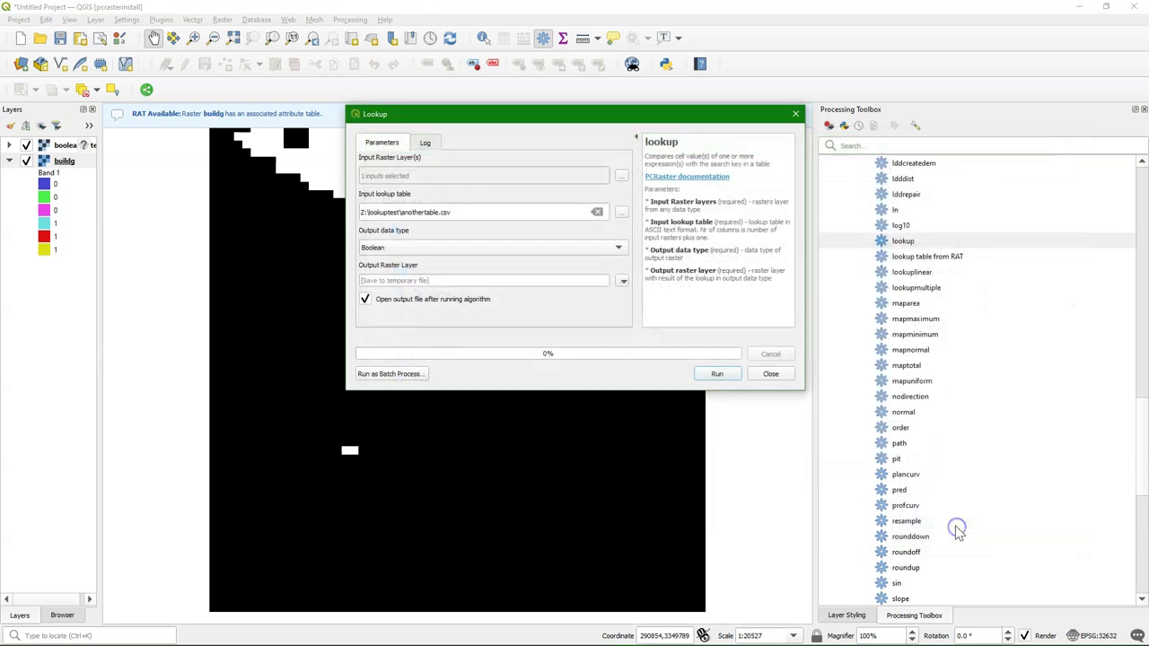
Set output type to Nominal, save to nominalraster.map, and run the lookup
{"action": "left_click", "coordinate": [518, 248]}
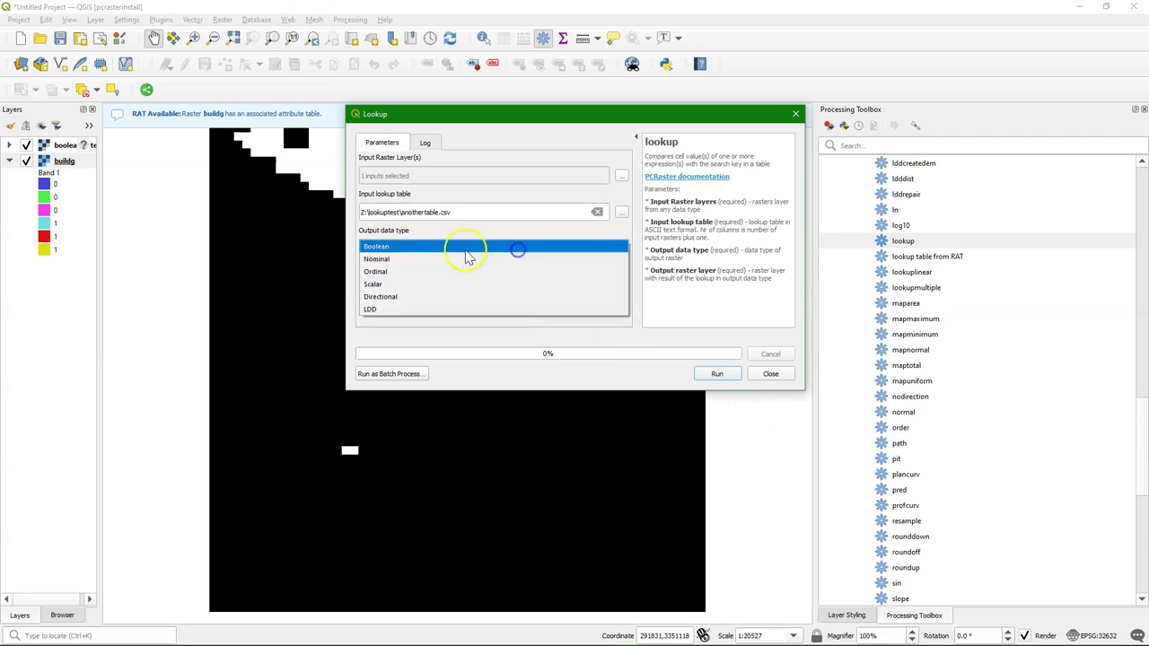
{"action": "left_click", "coordinate": [405, 259]}
{"action": "left_click", "coordinate": [623, 281]}
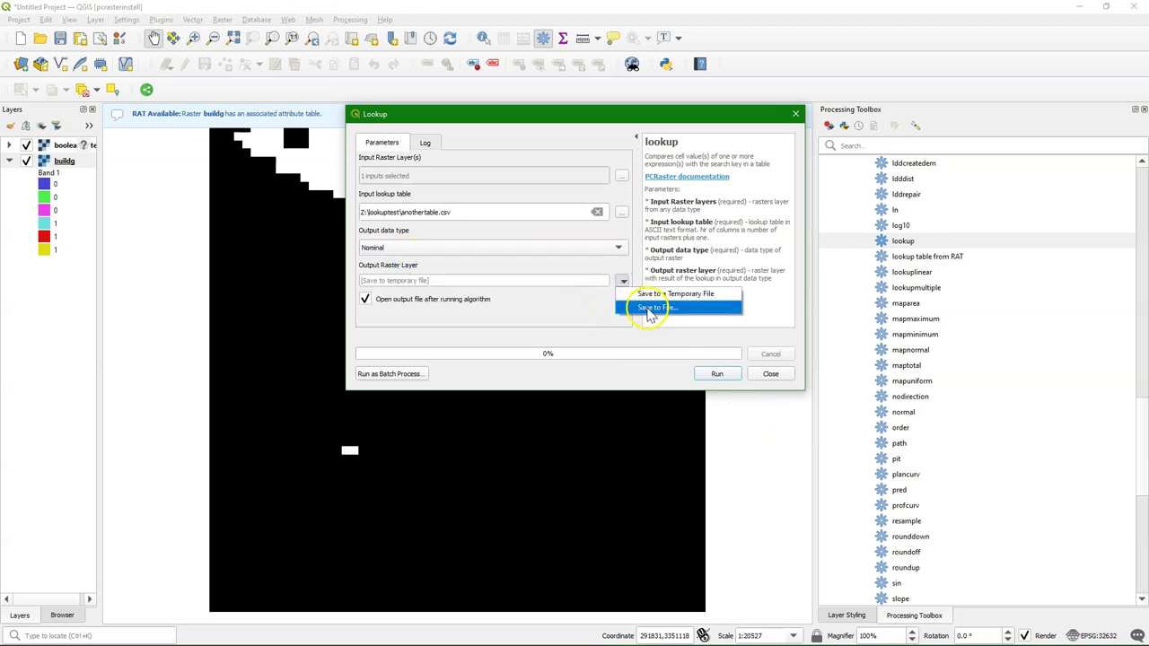
{"action": "left_click", "coordinate": [647, 312]}
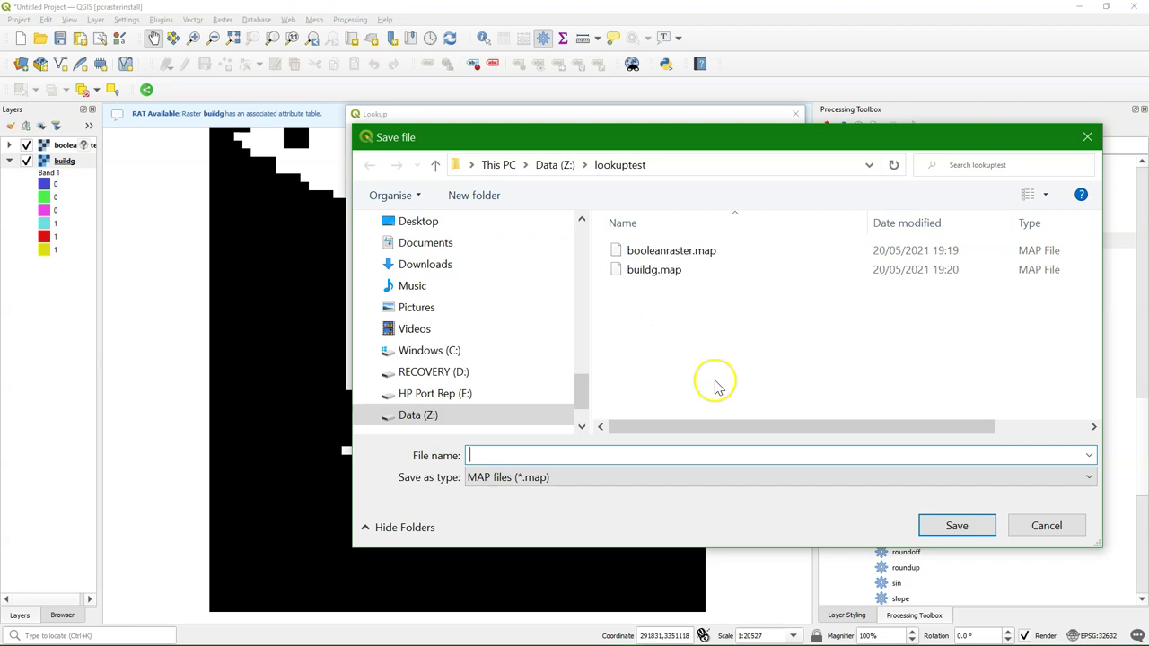
{"action": "type", "text": "nominalraster"}
{"action": "left_click", "coordinate": [956, 527]}
{"action": "left_click", "coordinate": [727, 375]}
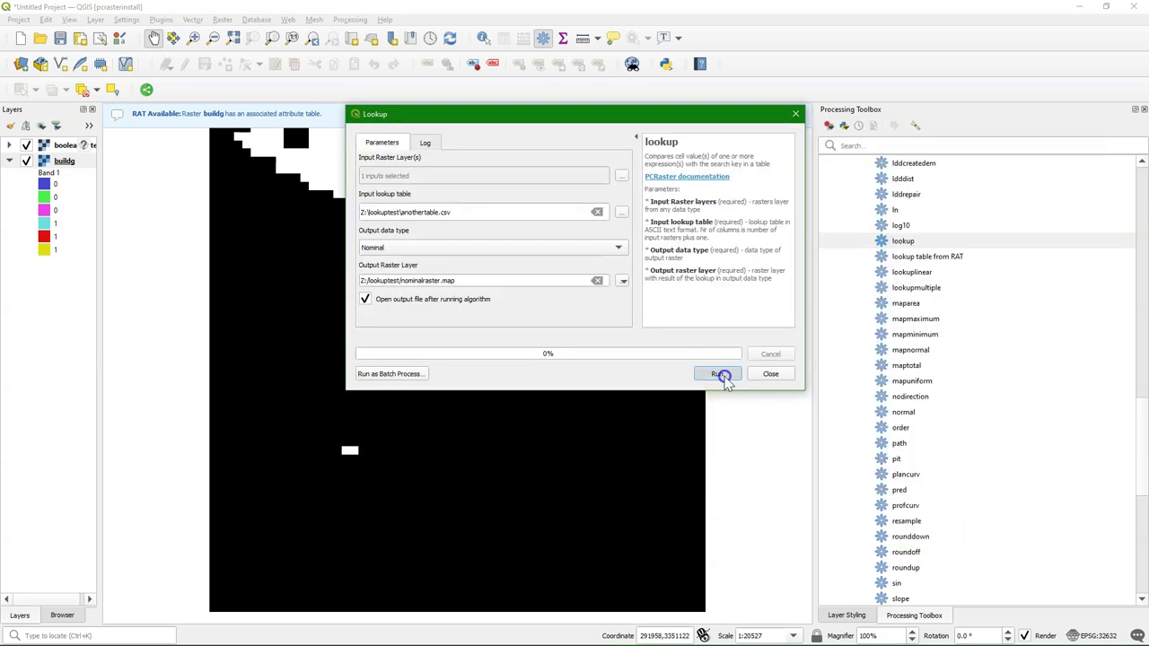
Hide the booleanraster layer so nominalraster displays in grey shades
{"action": "left_click", "coordinate": [25, 145]}
{"action": "left_click", "coordinate": [57, 168]}
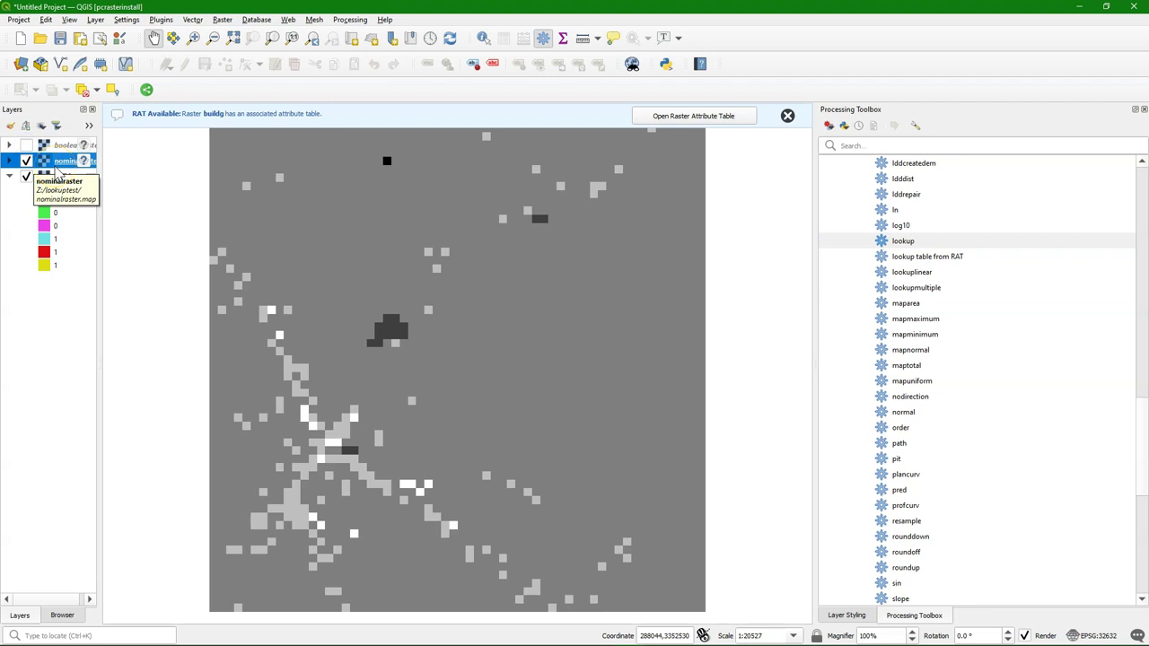
{"action": "left_click", "coordinate": [54, 279]}
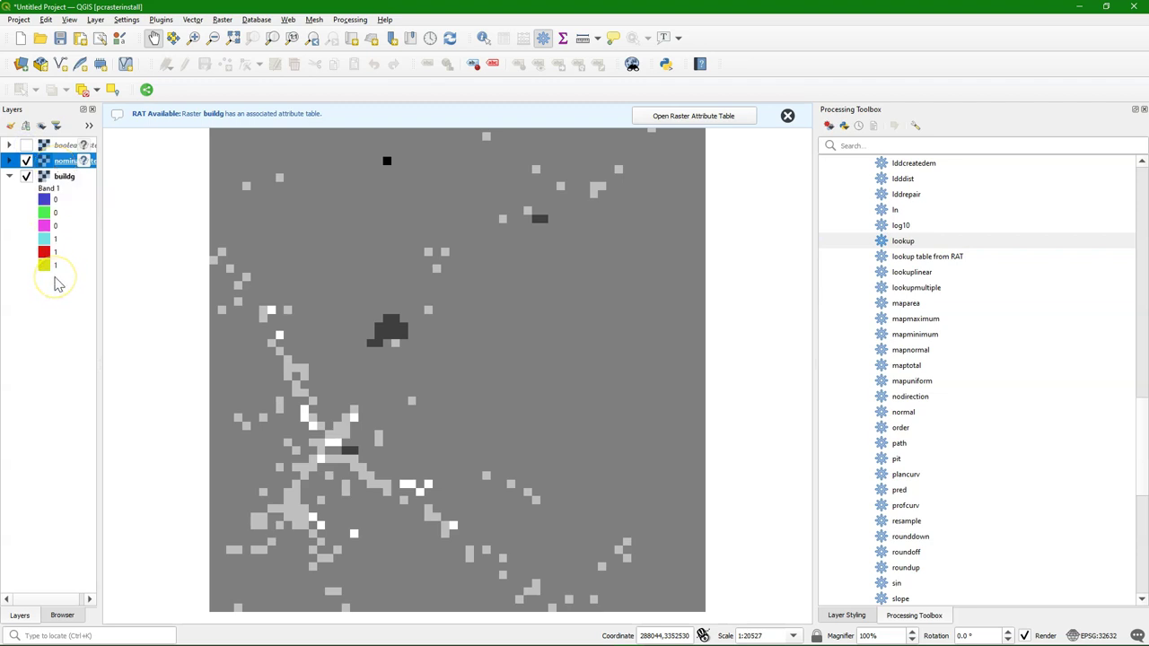